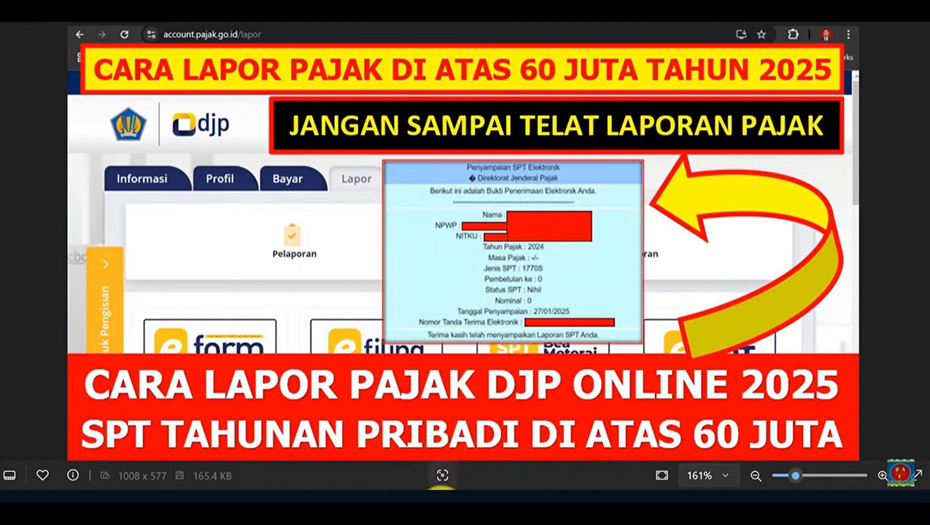
- Switch from the Photos viewer to the Word document with the Formulir 1721-A2 withholding slip
click(441, 489)
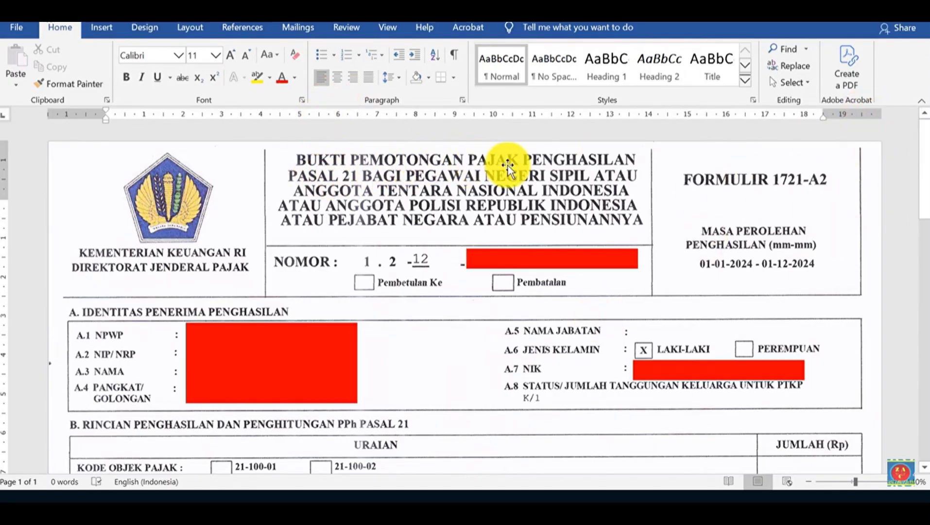
scroll(694, 245, down, 5)
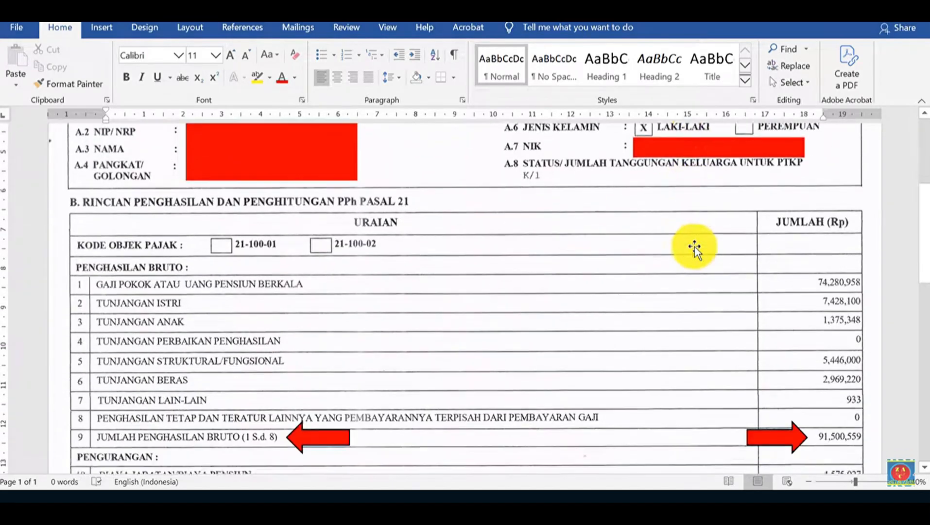
scroll(694, 245, down, 3)
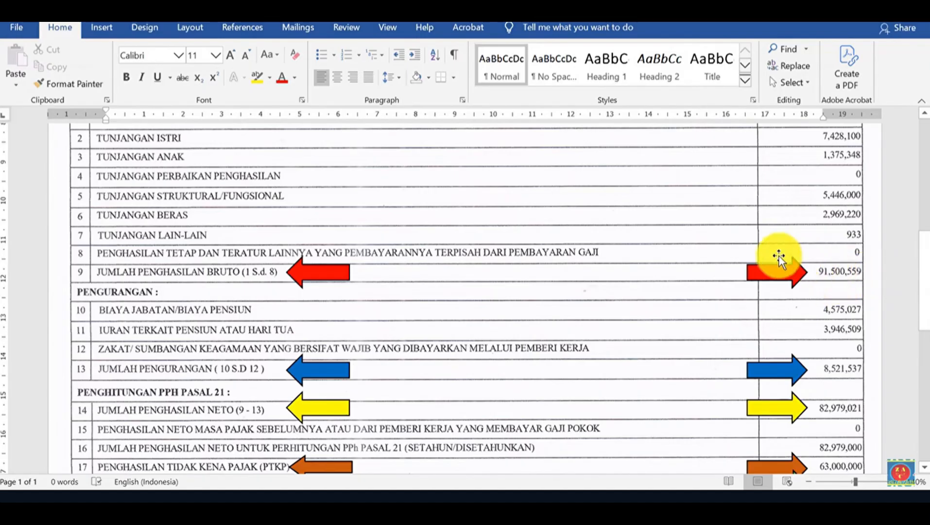
scroll(825, 292, up, 1)
scroll(825, 292, up, 5)
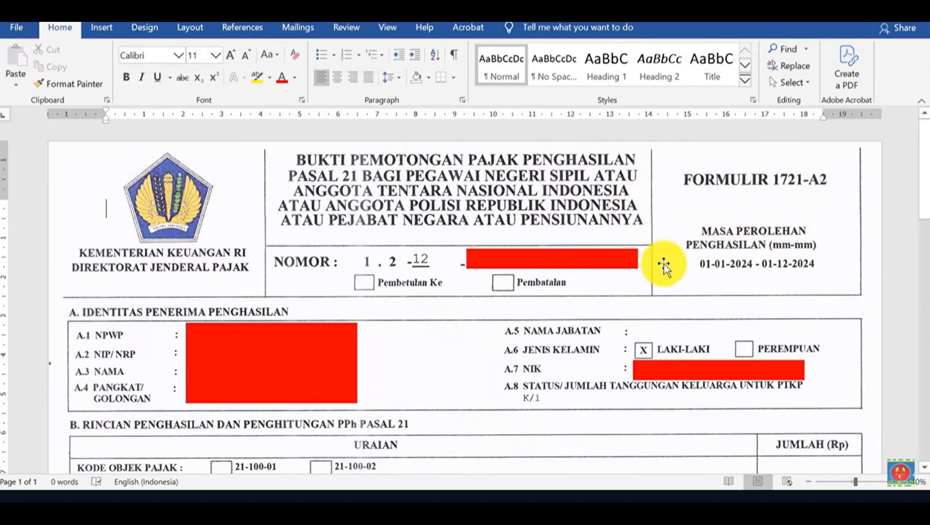
- Re-check the slip's section B income figures, then bring up the Gmail inbox in Chrome
scroll(663, 265, down, 5)
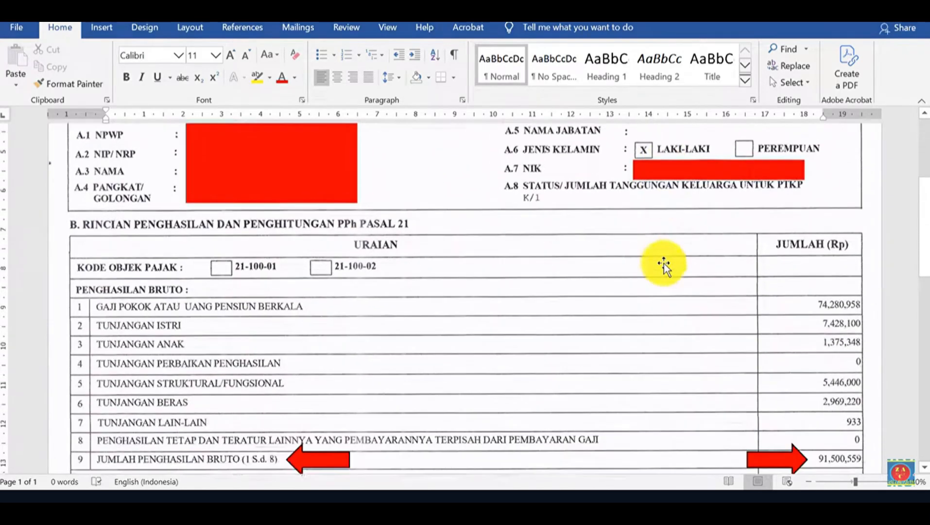
scroll(664, 265, down, 2)
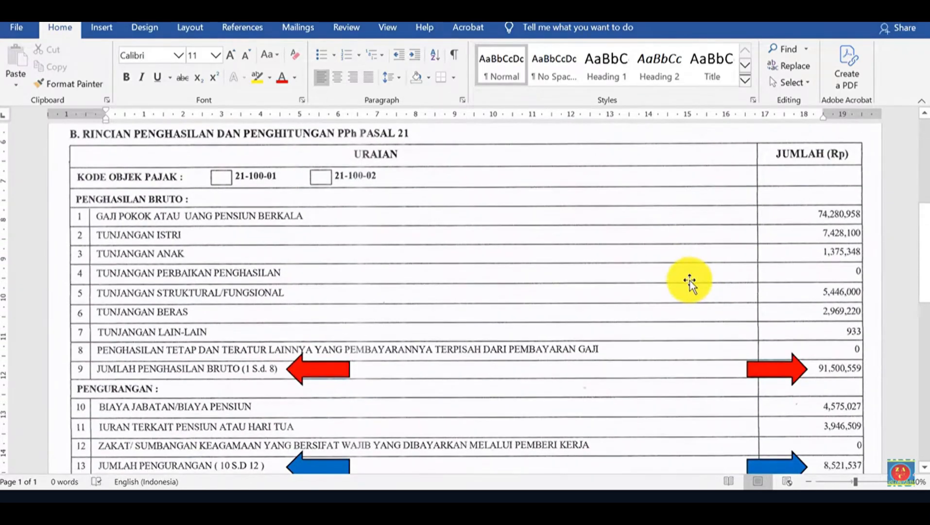
scroll(689, 281, up, 7)
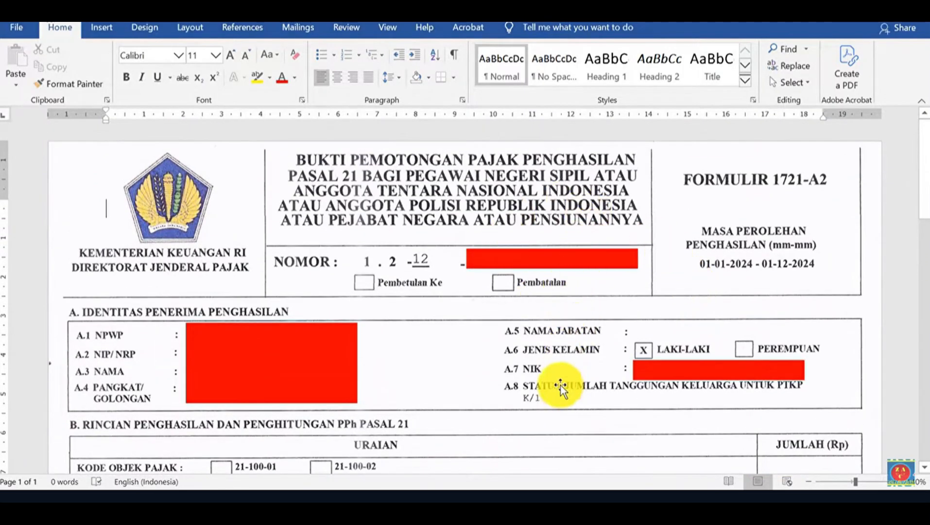
click(557, 500)
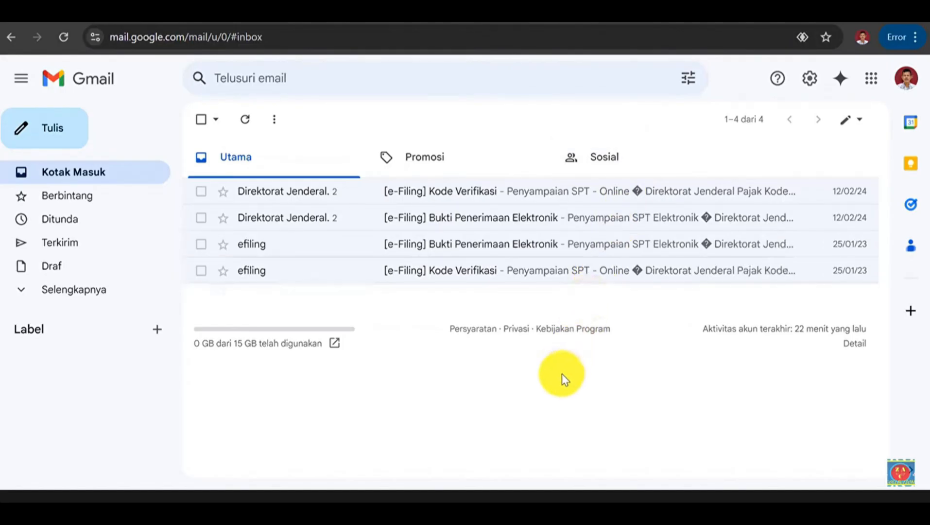
- Search 'djp online' in a new Chrome tab and open the DJP Online - Pajak login page
click(512, 496)
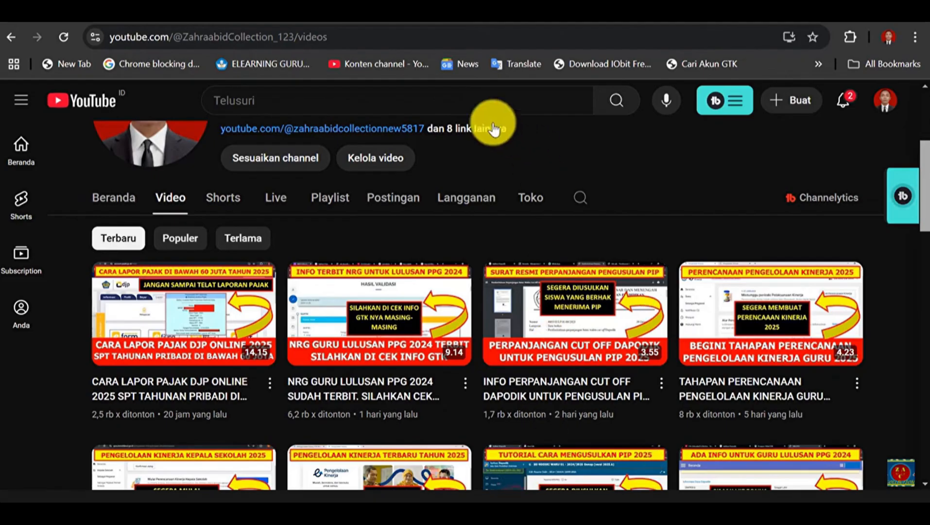
scroll(494, 129, up, 5)
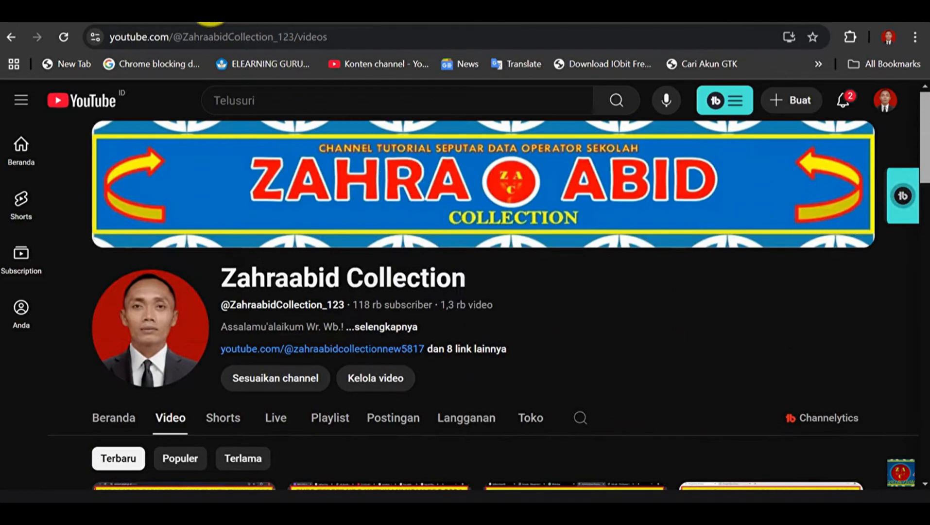
click(210, 18)
text(d)
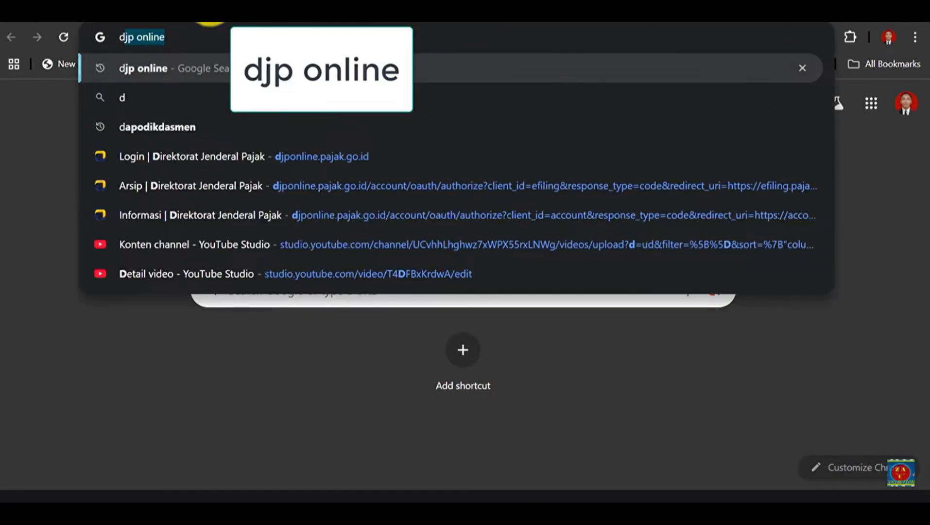
key(Return)
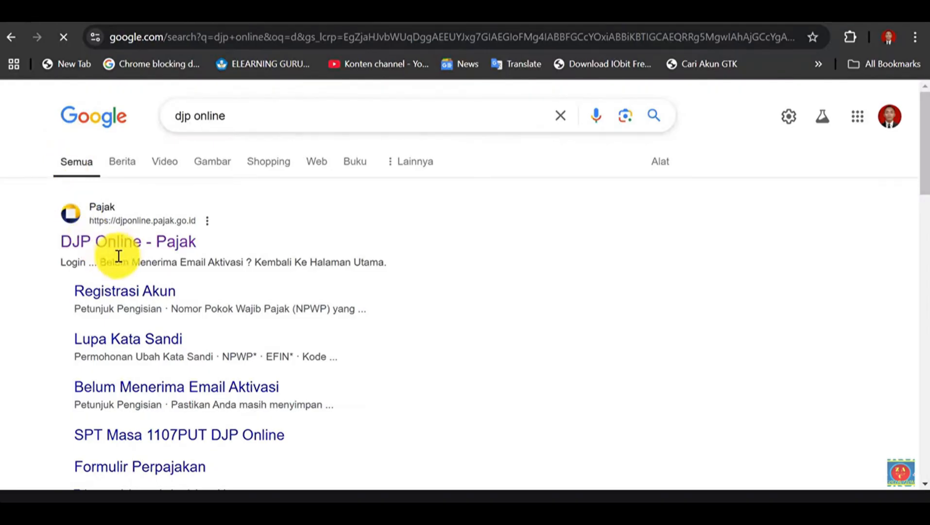
click(128, 246)
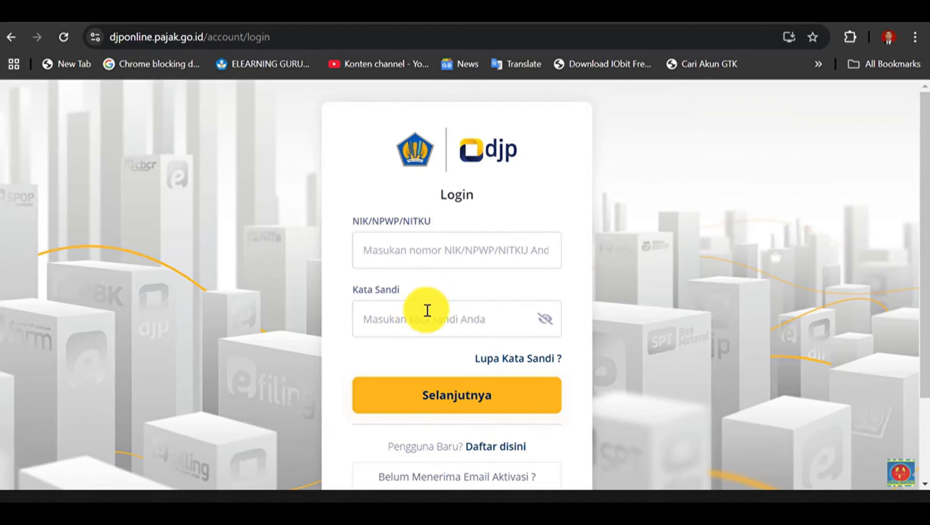
- Log in to DJP Online with the saved taxpayer ID number and password
click(410, 254)
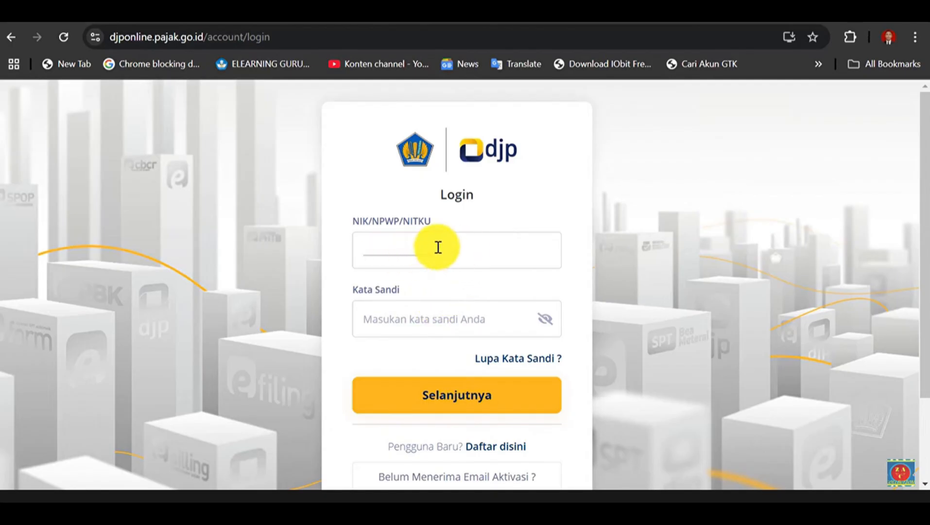
click(442, 321)
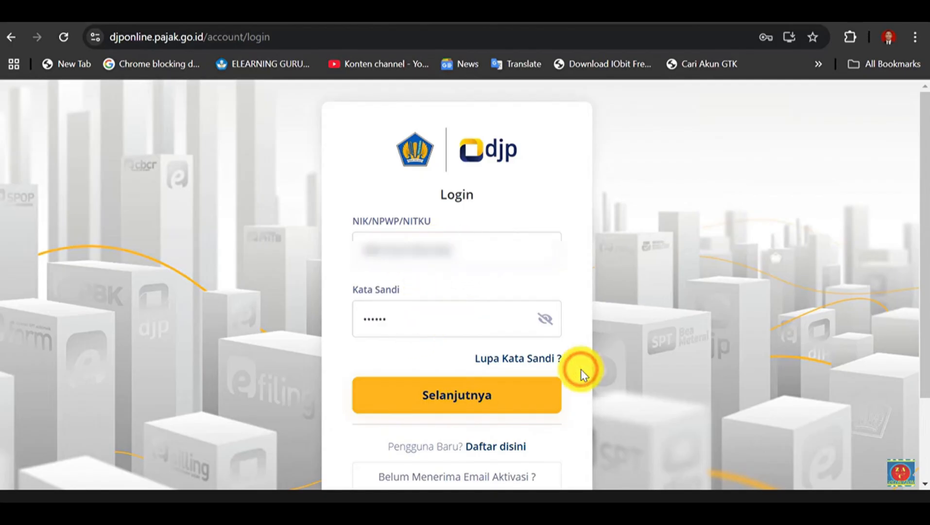
click(468, 401)
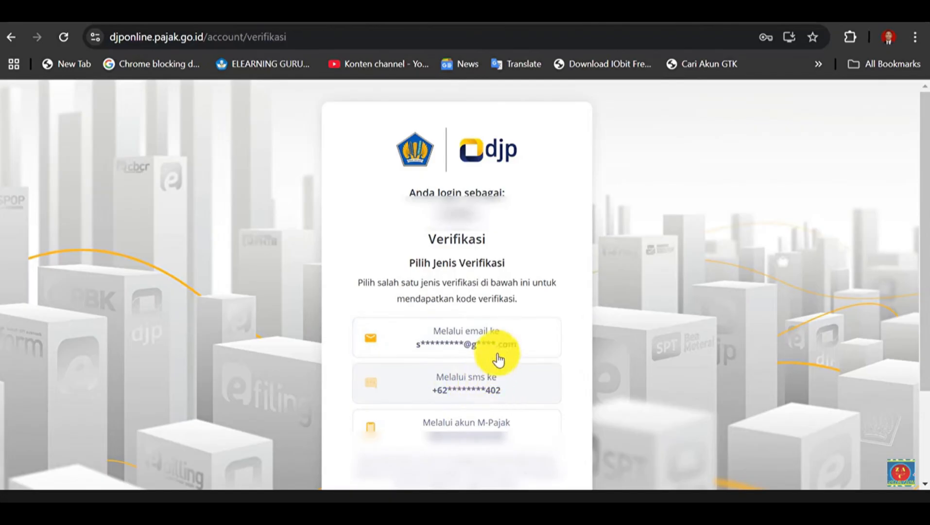
- Have the verification code emailed, read it in Gmail, and enter the six-digit code in DJP Online
click(471, 343)
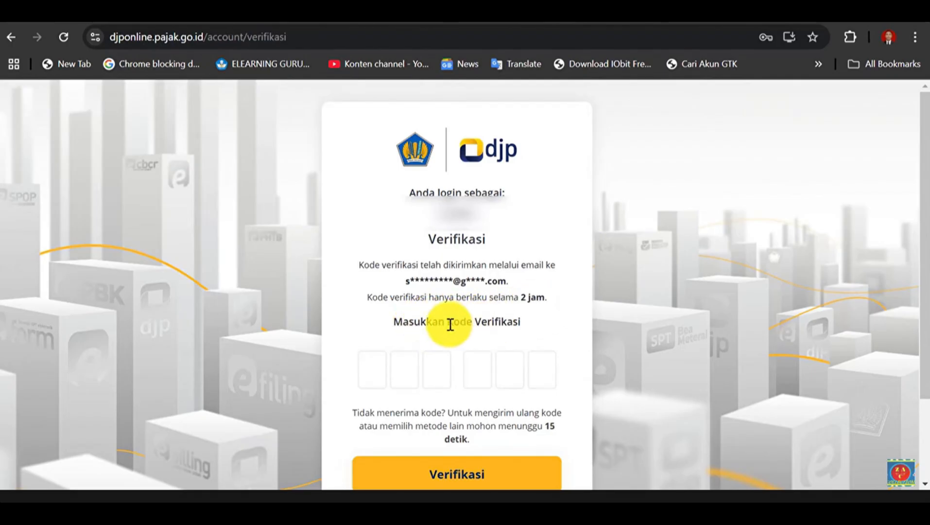
click(541, 496)
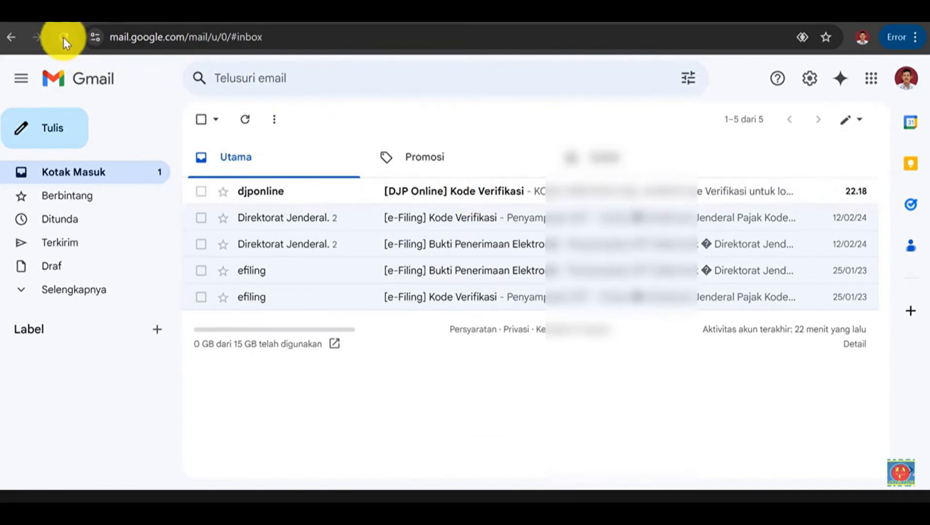
click(494, 194)
scroll(631, 387, down, 5)
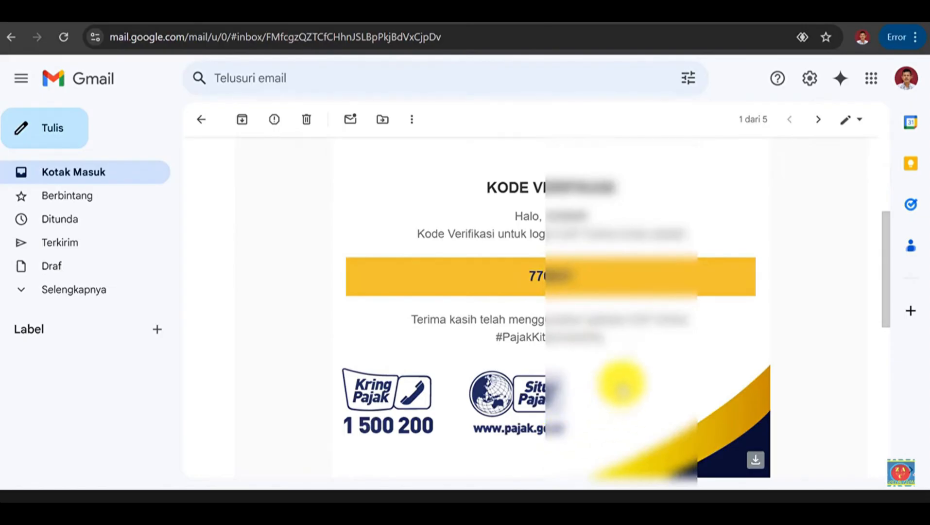
key(alt+Tab)
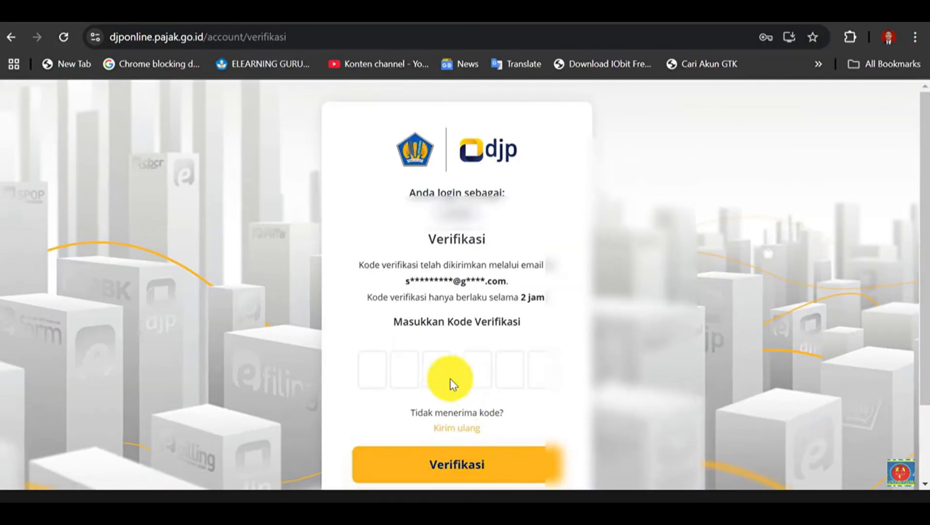
click(377, 376)
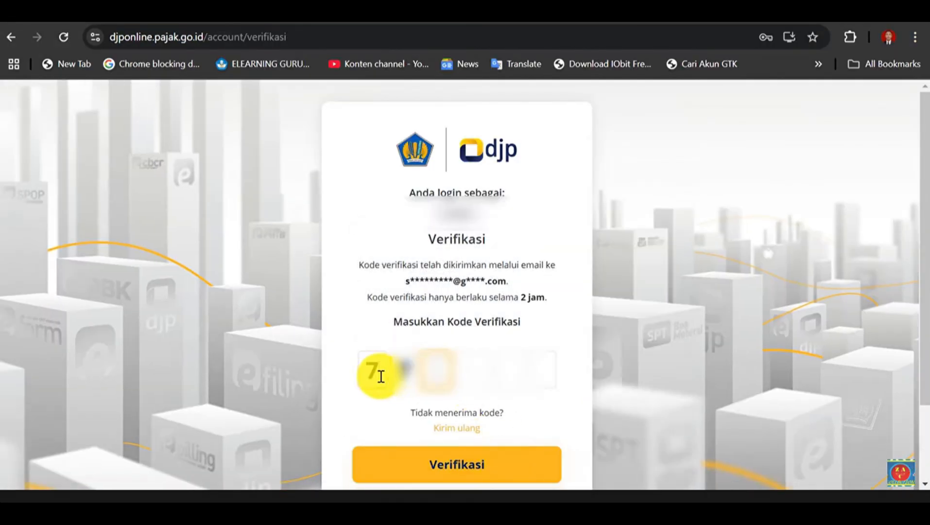
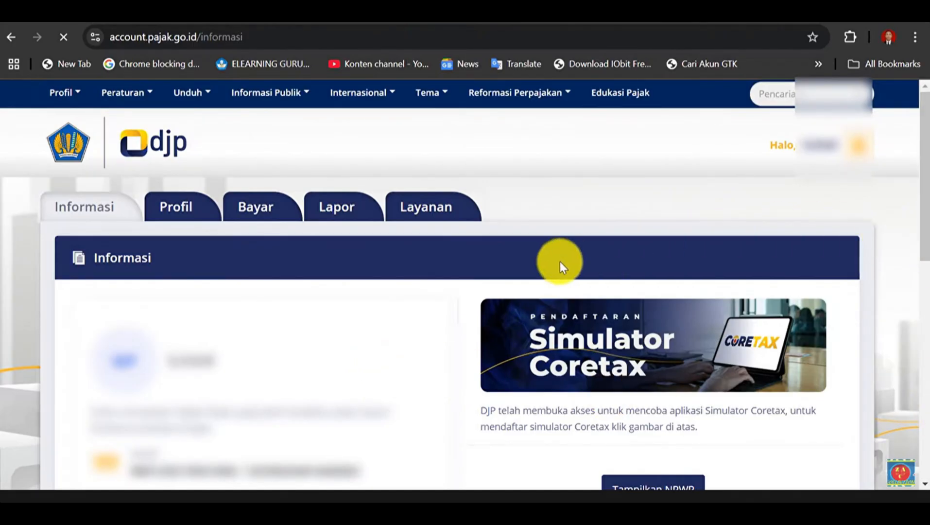
- Open Lapor > e-Filing and review the Arsip SPT list of ten Nihil 1770S returns
click(343, 217)
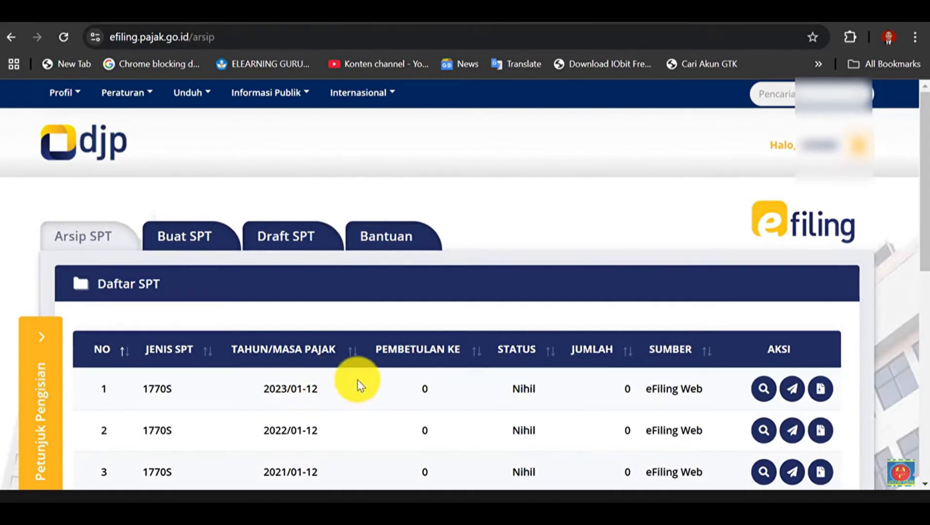
scroll(360, 387, down, 1)
scroll(359, 384, down, 2)
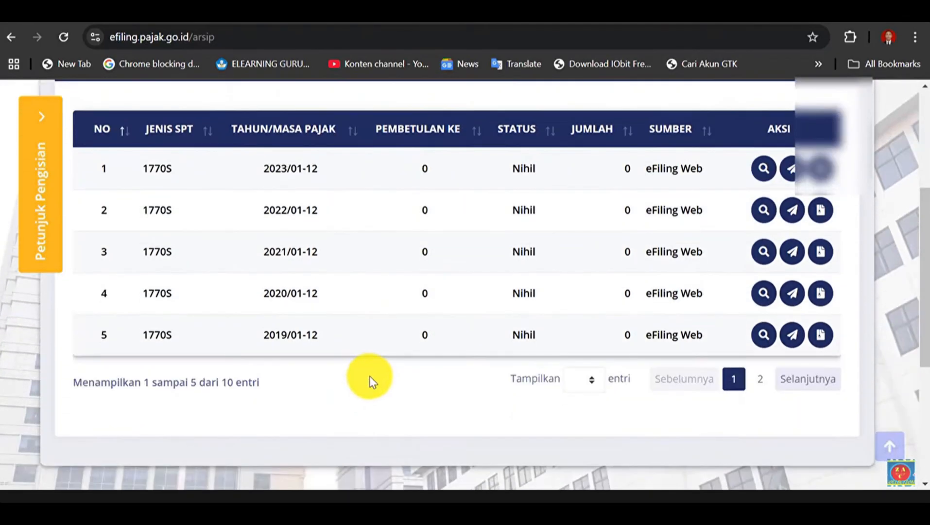
scroll(368, 377, up, 4)
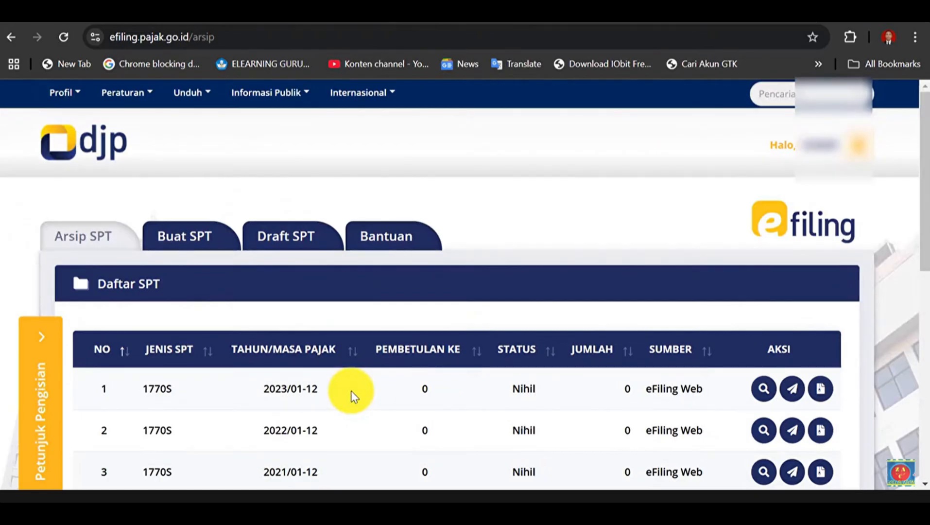
- Start a new SPT, answering no to business income, separate spousal taxes, and income under 60 million
click(184, 241)
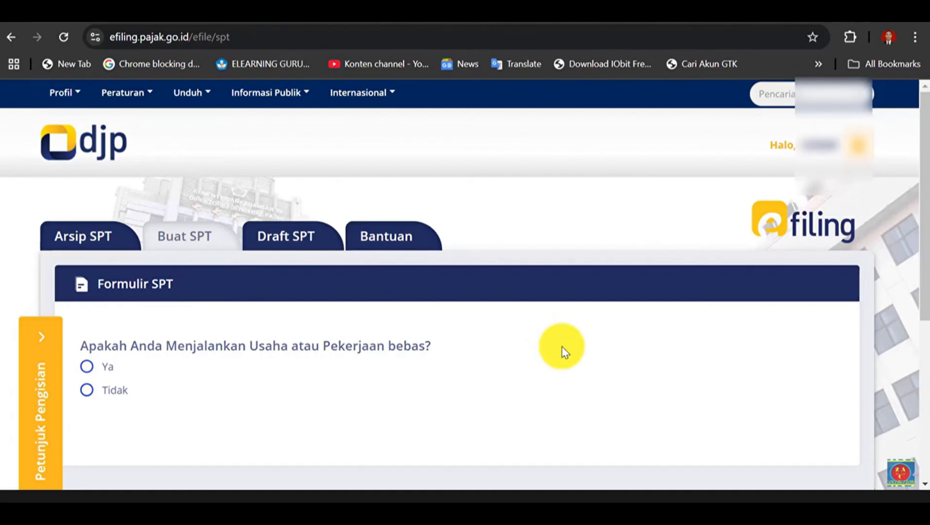
scroll(562, 346, down, 3)
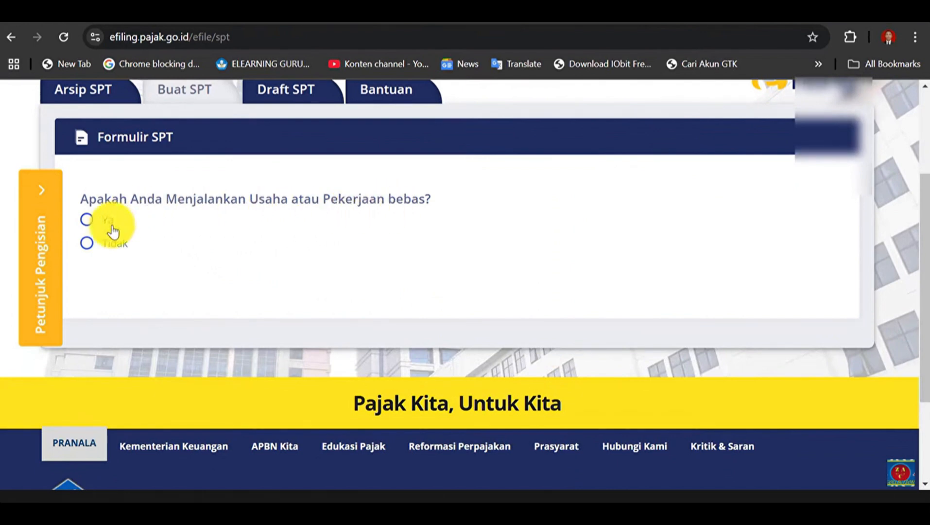
click(99, 244)
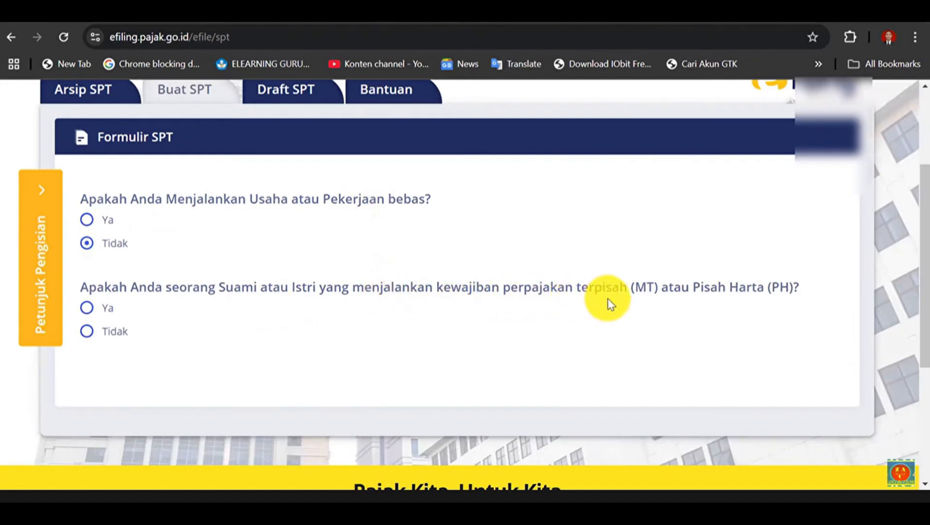
click(87, 331)
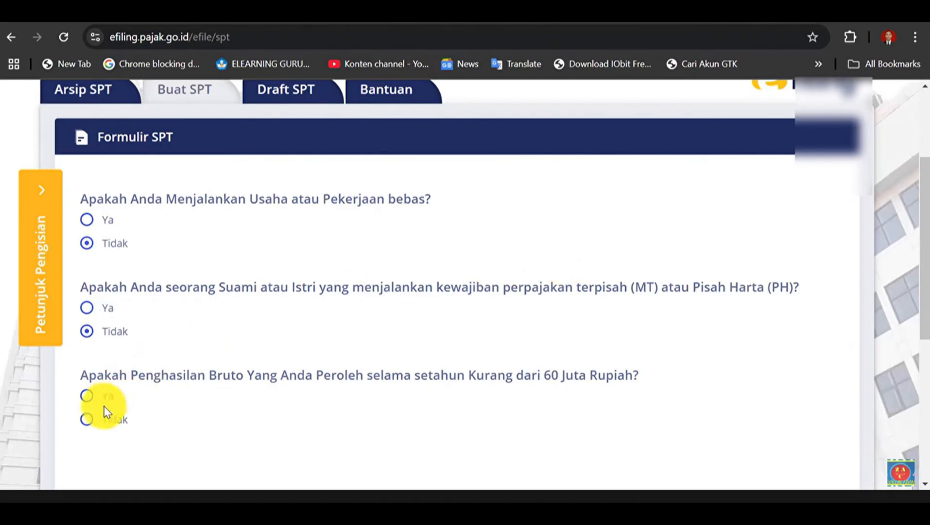
click(97, 419)
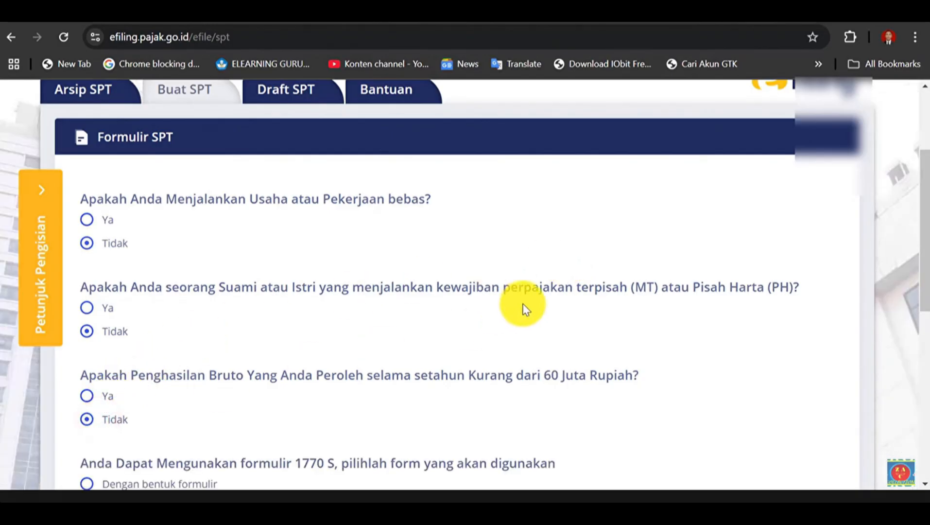
scroll(523, 307, down, 2)
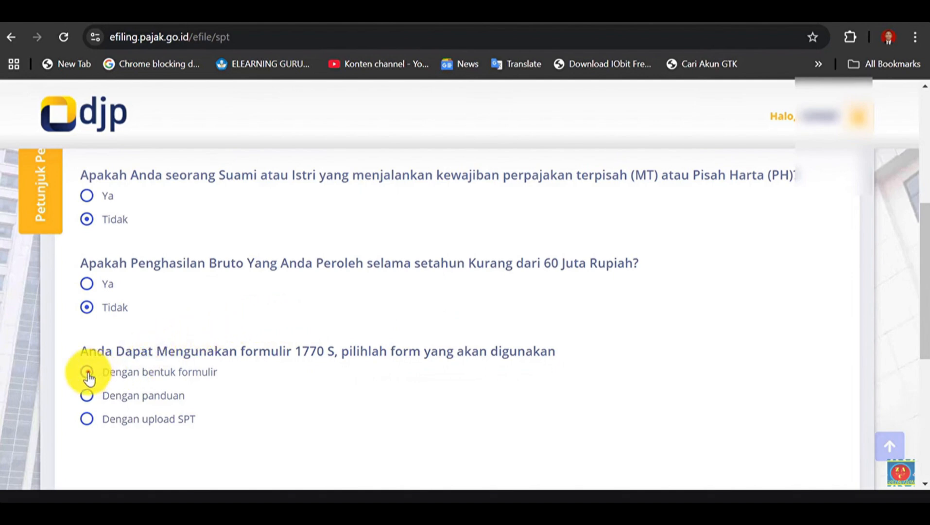
- Choose 'Dengan bentuk formulir' and open the SPT 1770 S form
click(87, 373)
scroll(347, 379, down, 2)
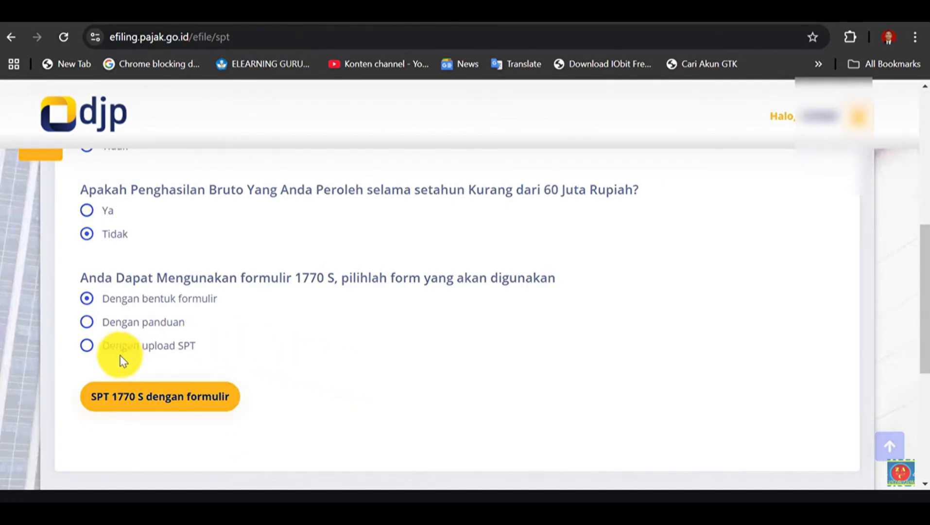
click(170, 395)
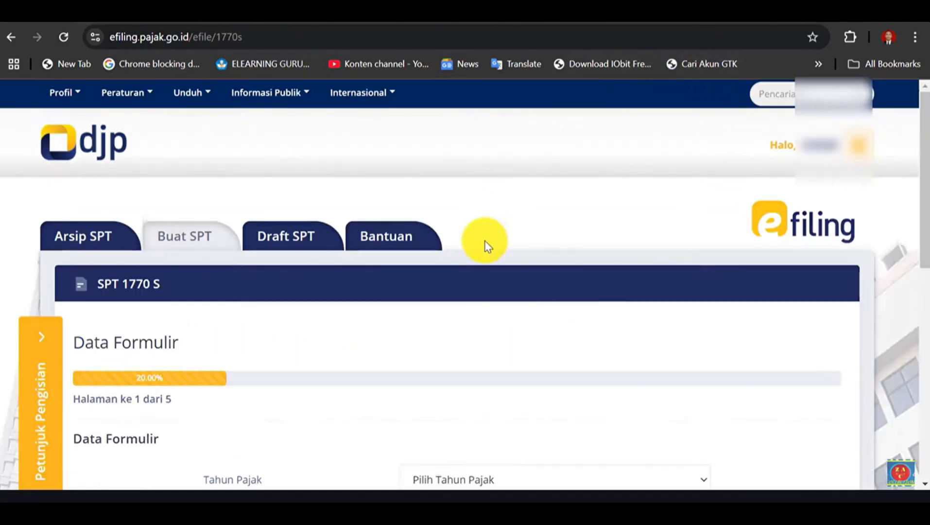
- Set Tahun Pajak to 2024 with Status SPT Normal and continue to Lampiran II
scroll(484, 241, down, 3)
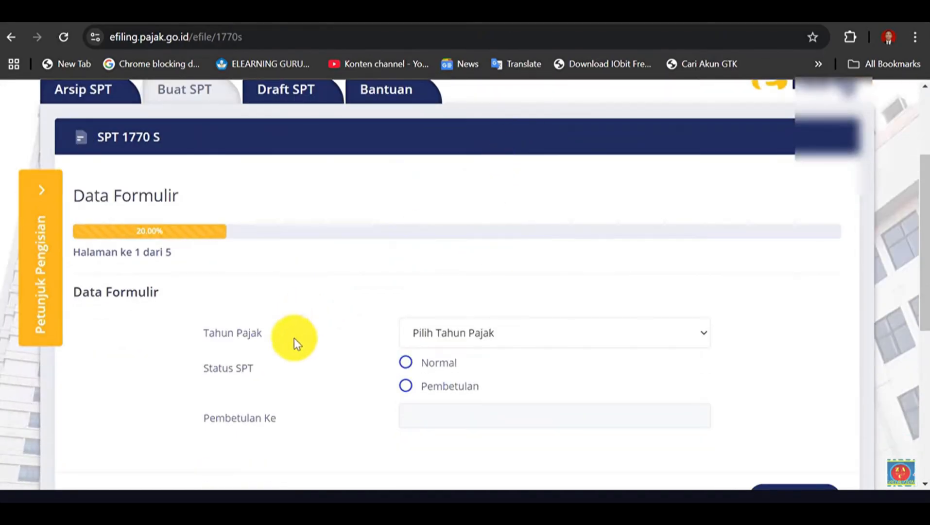
click(612, 341)
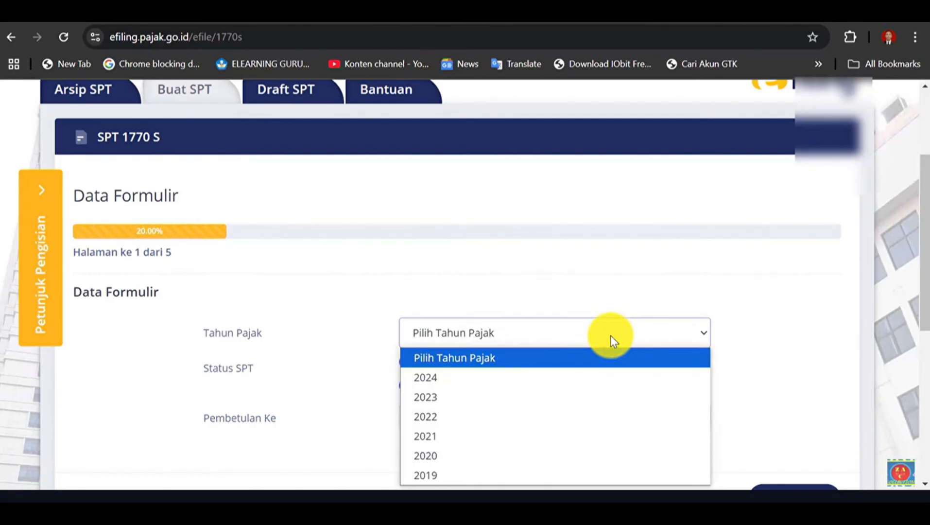
click(432, 377)
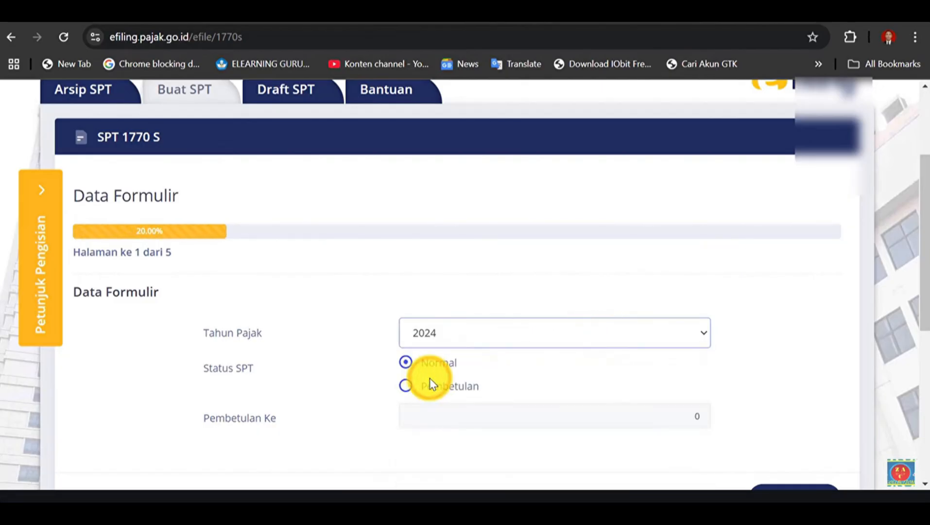
click(410, 365)
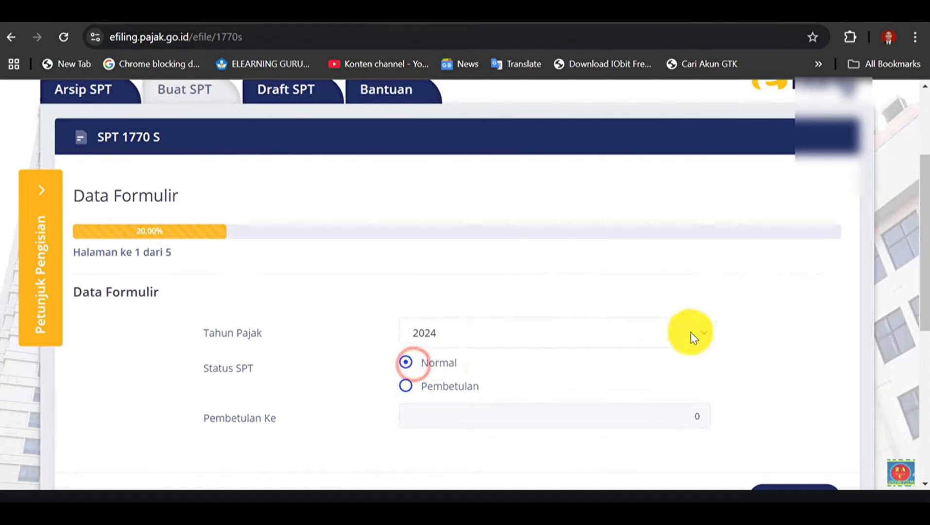
scroll(691, 332, down, 2)
click(779, 420)
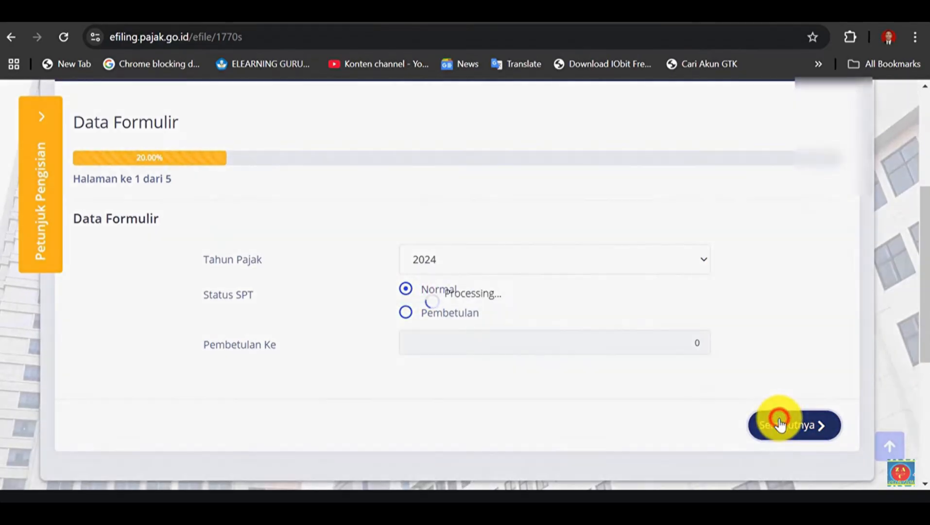
scroll(694, 329, down, 3)
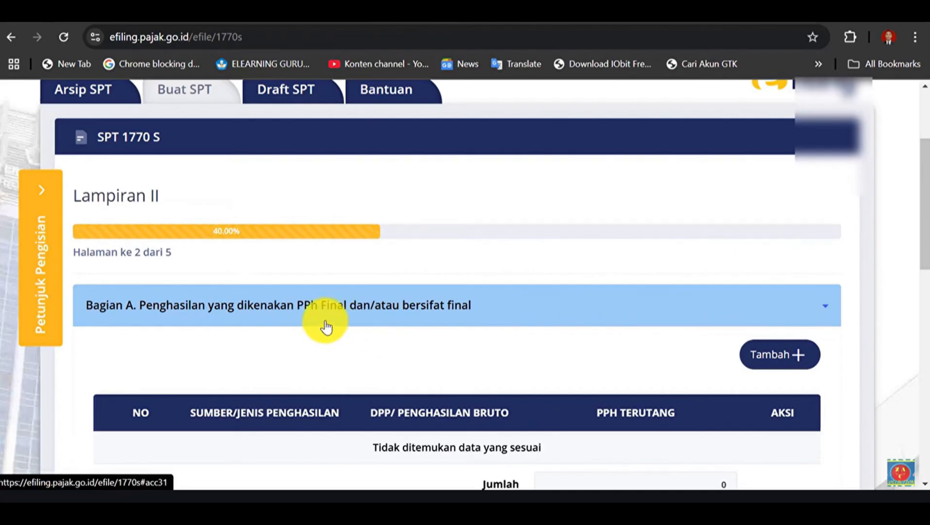
- Add a Bagian A entry sourced '6. Honorarium Atas Beban APBD/APBN', then bring up the Word slip
scroll(673, 325, down, 2)
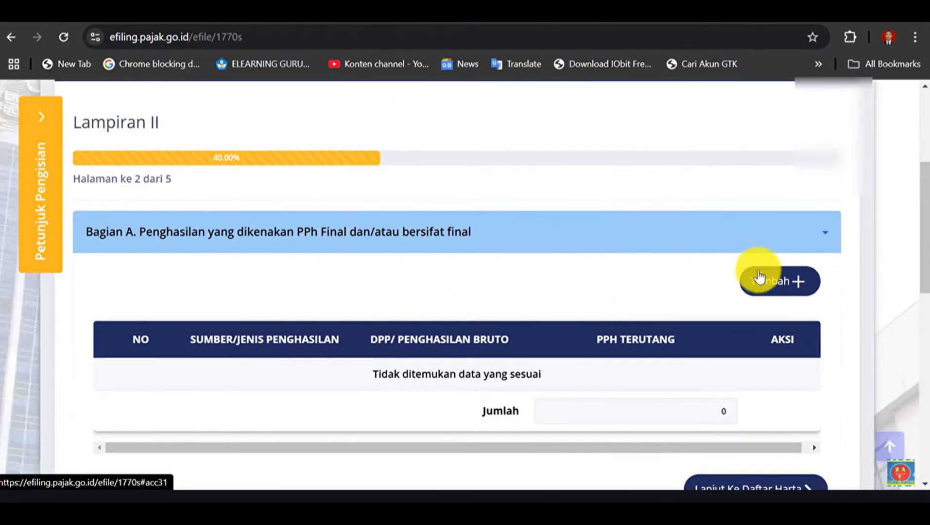
click(762, 282)
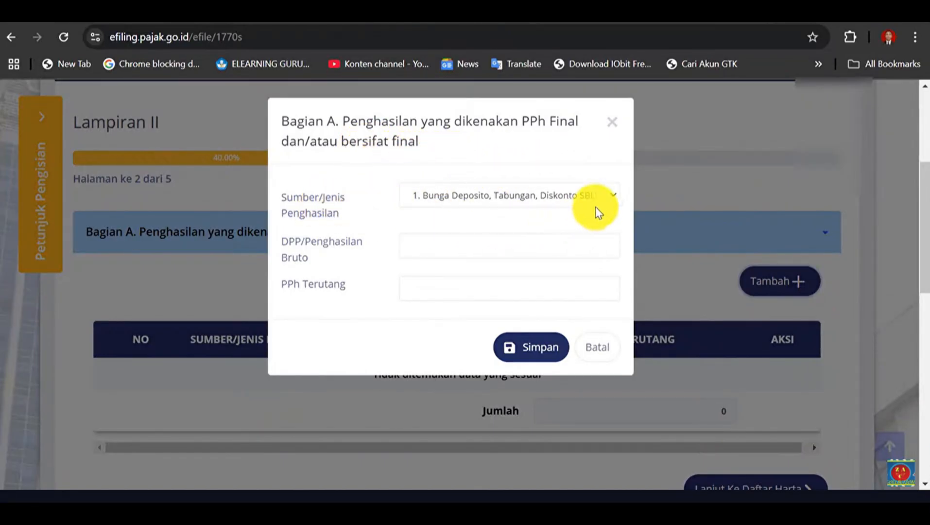
click(608, 195)
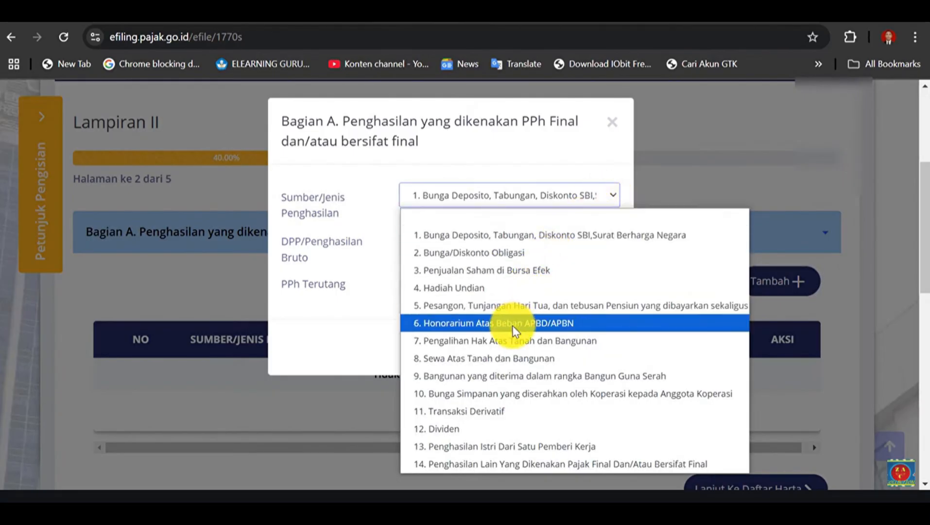
click(575, 323)
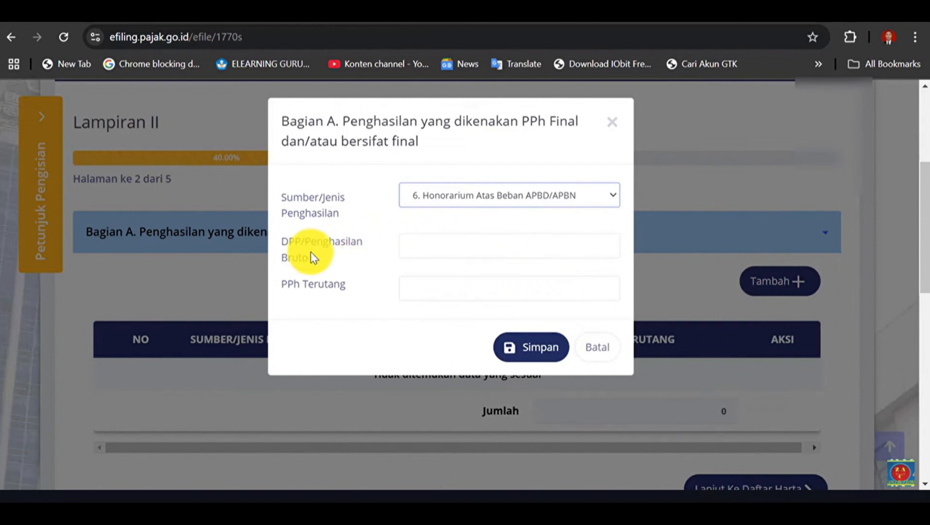
click(451, 252)
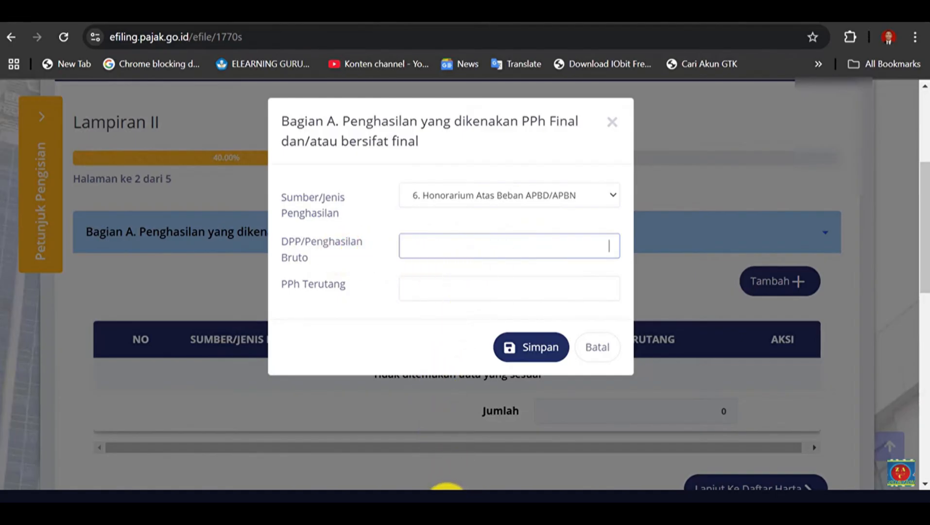
click(446, 491)
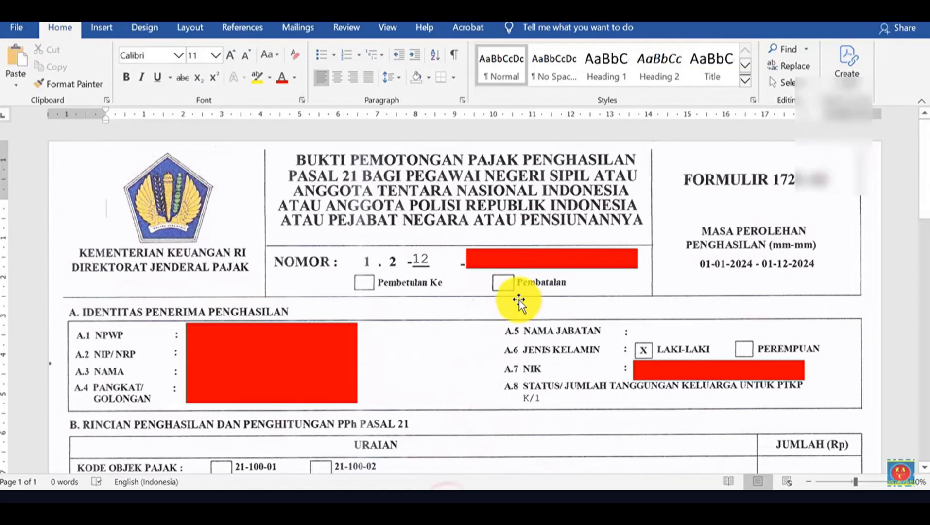
- Scroll the 1721-A2 slip to section B rows 4–19, showing the 91,500,559 gross income
scroll(517, 301, down, 5)
scroll(519, 300, down, 6)
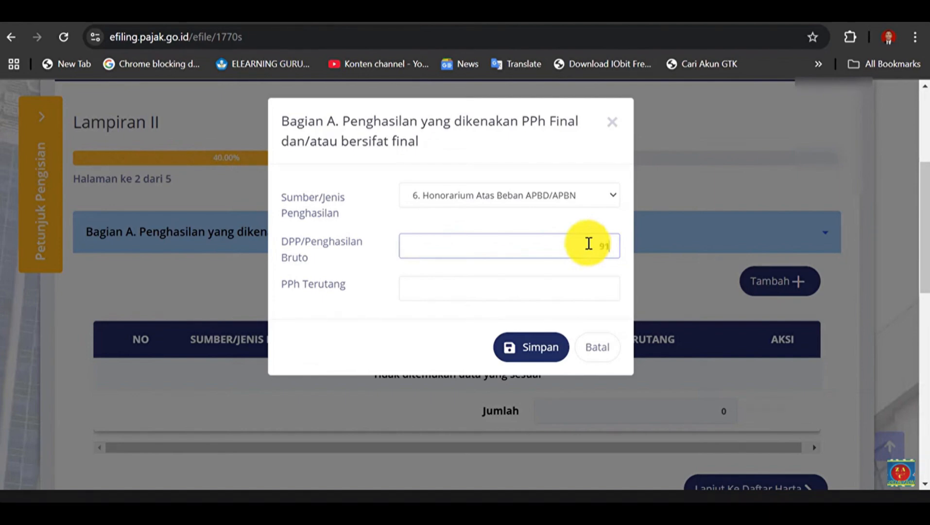
- Enter 91.500.559 as DPP/Penghasilan Bruto, then switch back to the Word withholding slip
text(00.559)
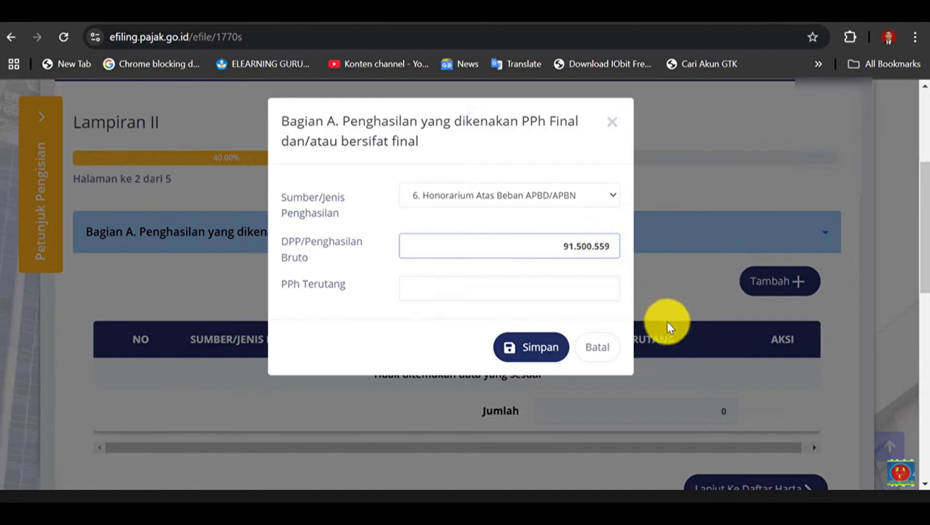
click(628, 268)
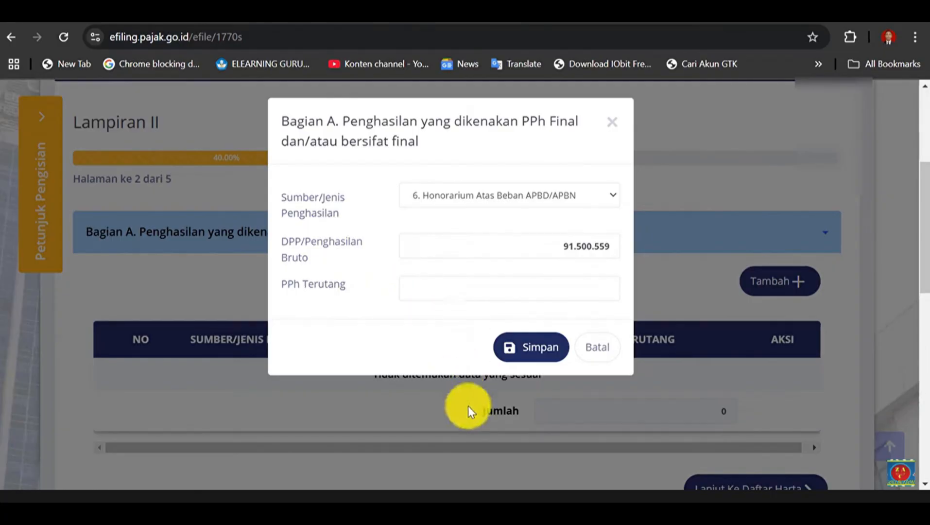
click(441, 488)
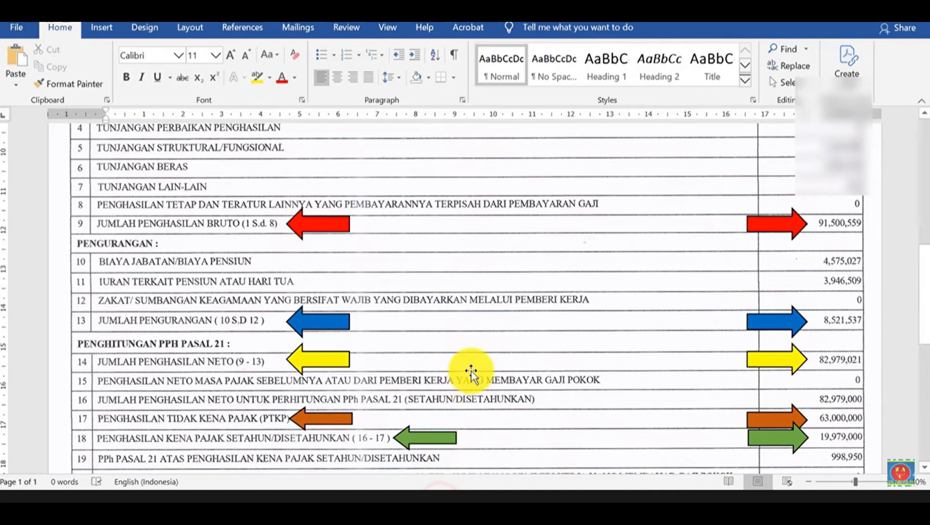
- Find the slip's PPh 21 terutang of 998,950 in Word, then return to the Chrome e-filing tab
scroll(471, 372, down, 5)
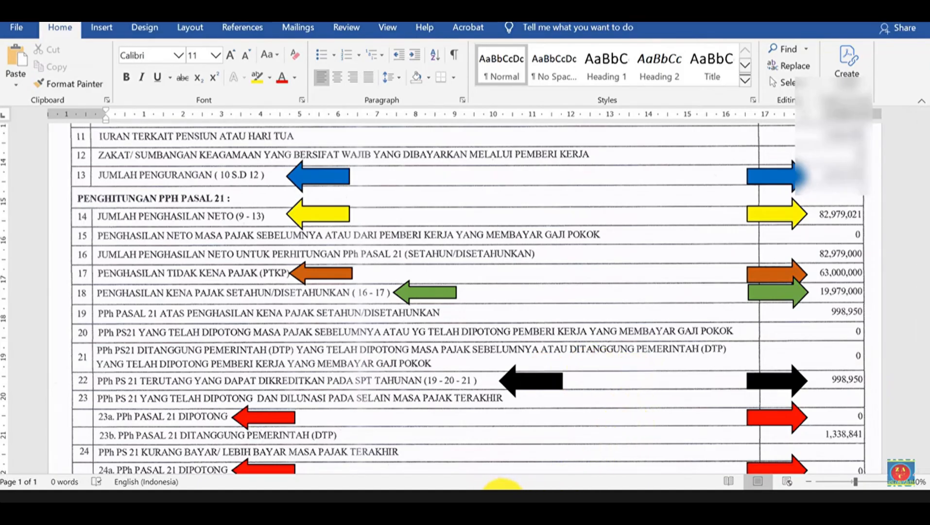
mouse_move(503, 488)
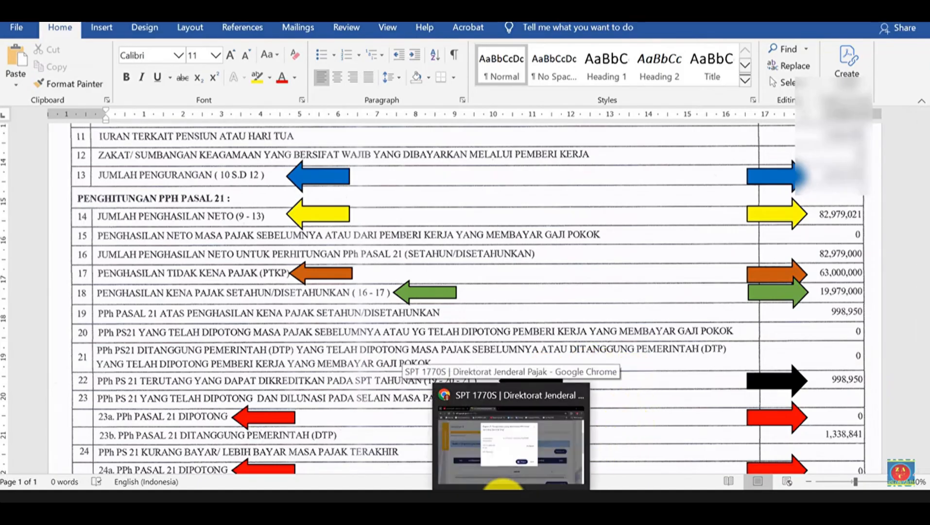
click(503, 486)
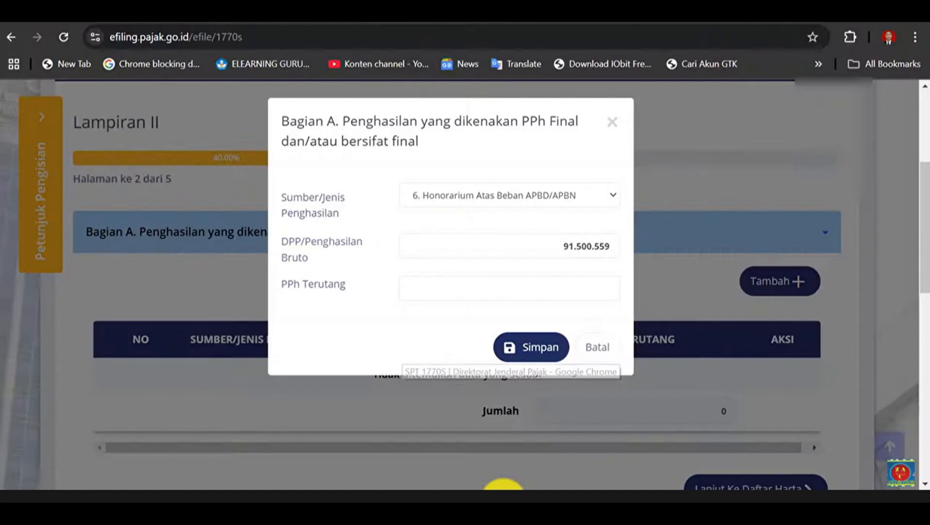
- Enter PPh Terutang 998.950 and save the Honorarium Atas Beban APBD/APBN entry to Bagian A
click(553, 285)
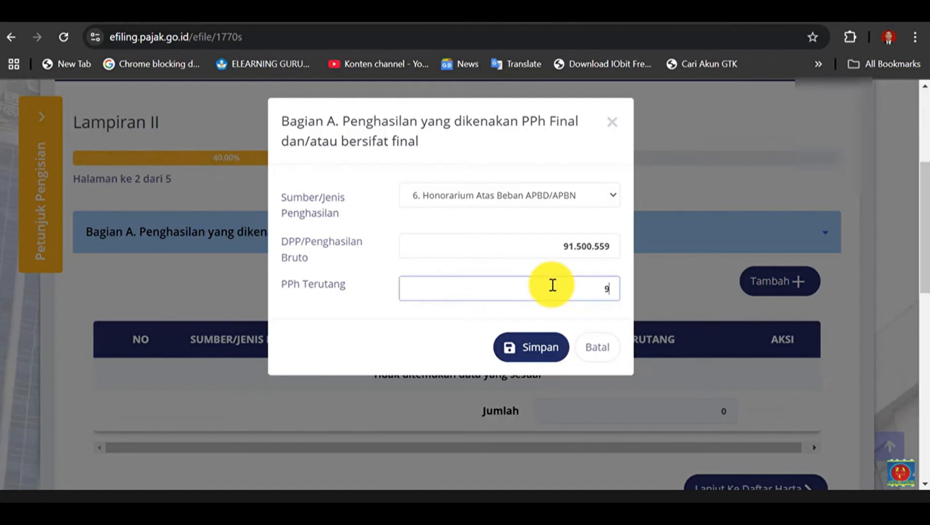
text(998.950)
click(547, 357)
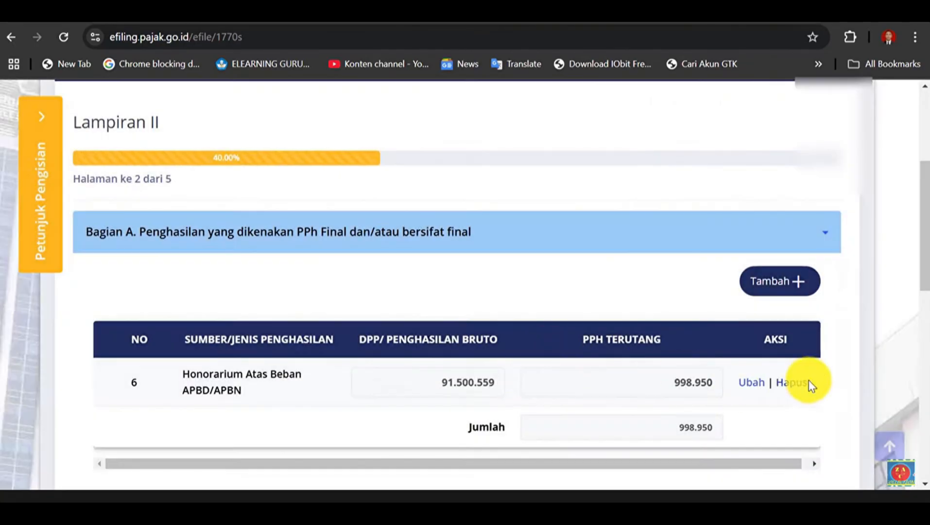
scroll(812, 380, down, 4)
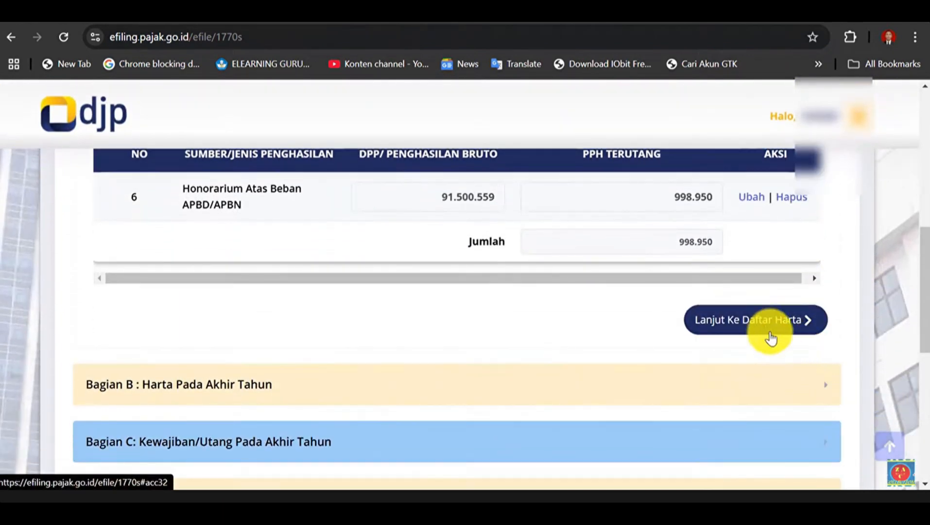
- Continue to the Bagian B assets list, add a new asset and choose Kode Harta 041-Sepeda
click(765, 322)
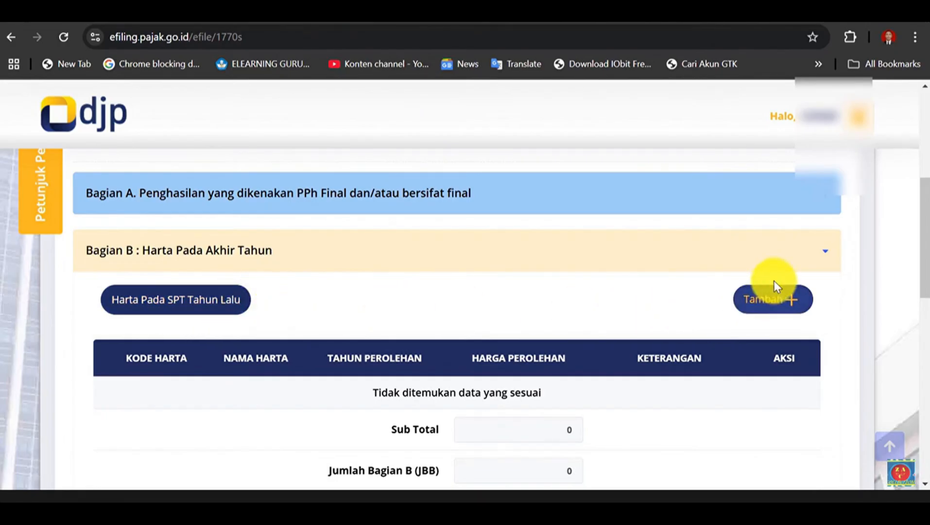
click(767, 299)
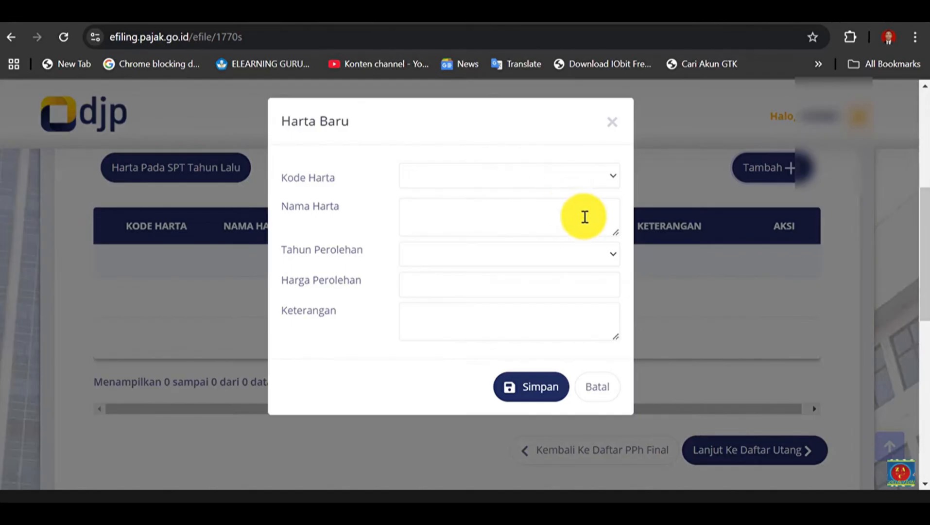
click(613, 177)
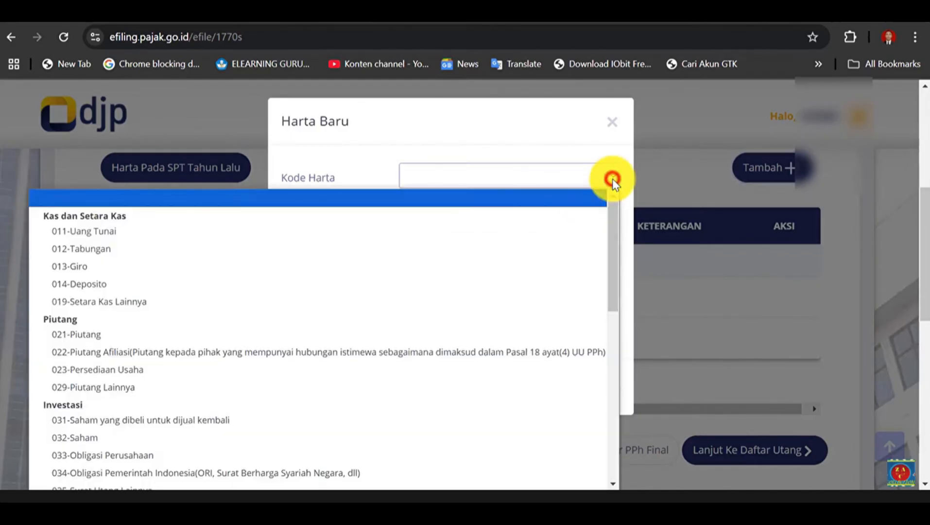
scroll(338, 363, down, 8)
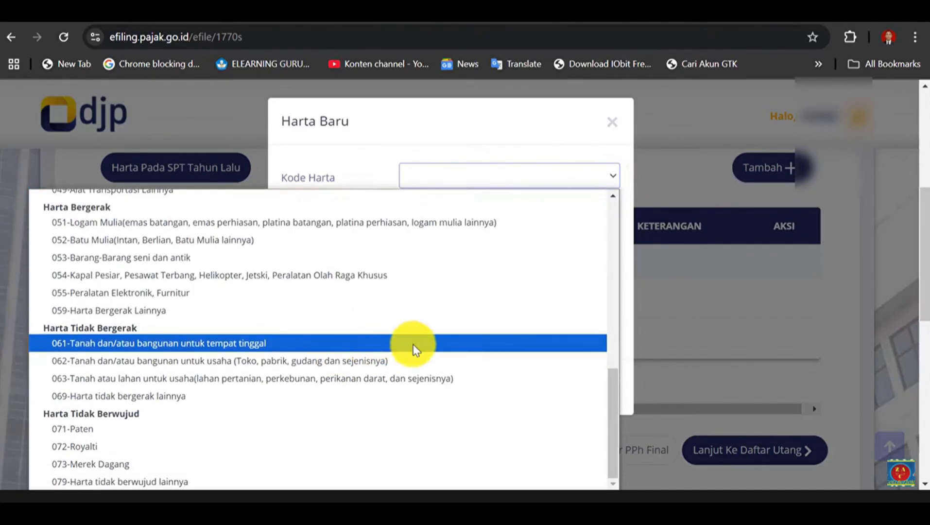
scroll(452, 355, up, 5)
scroll(451, 352, up, 4)
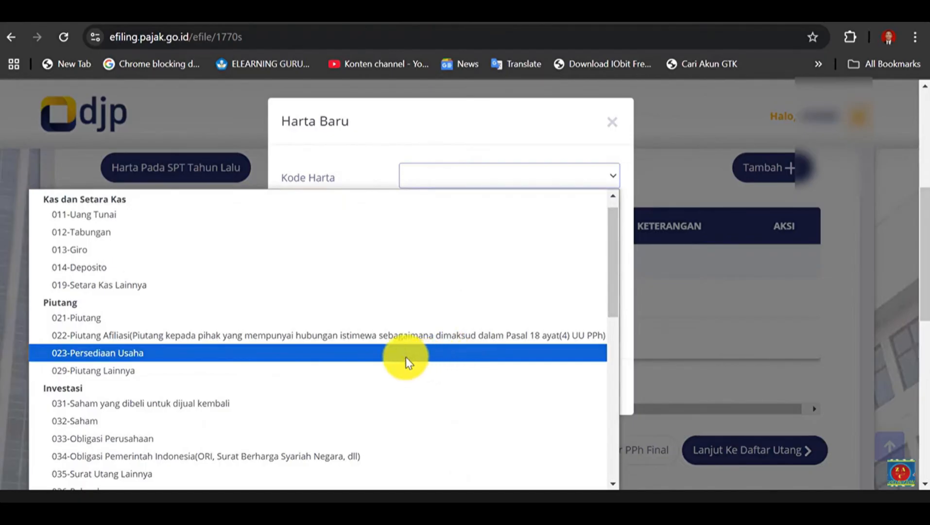
scroll(405, 358, down, 5)
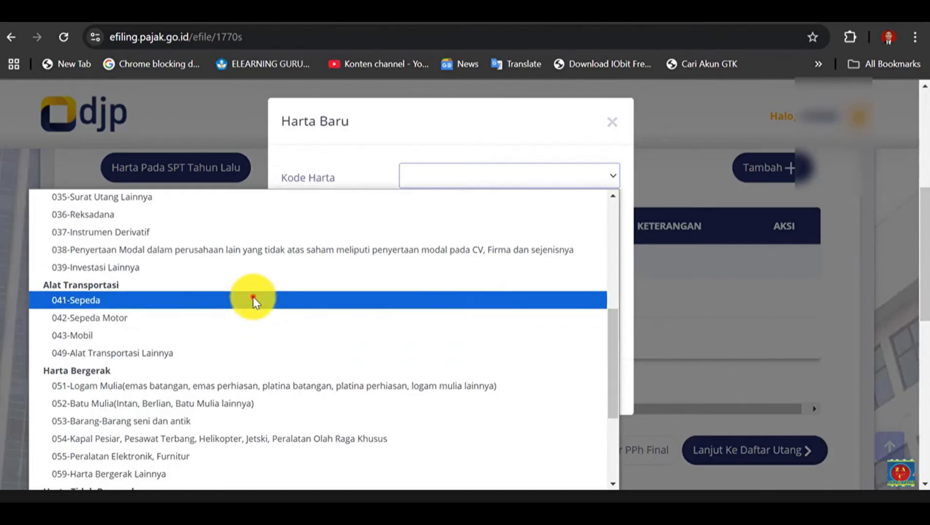
click(253, 300)
click(453, 215)
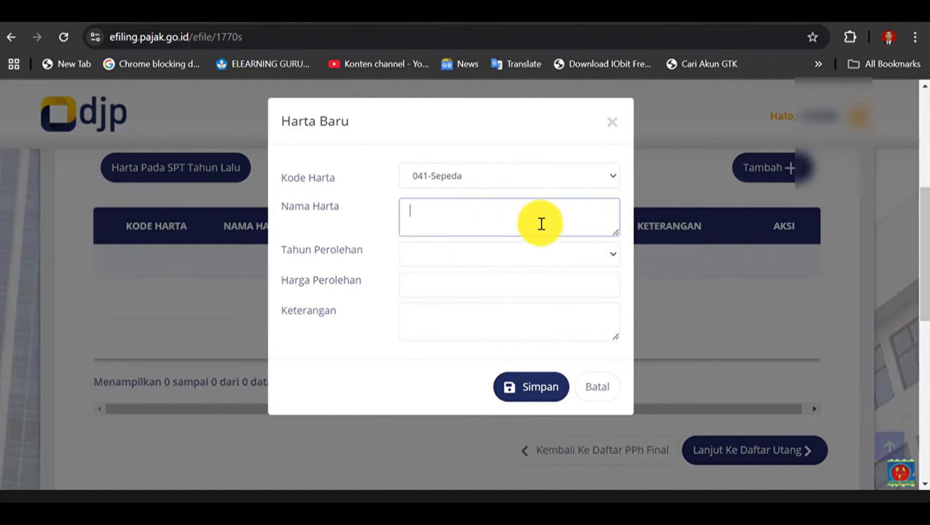
click(500, 276)
click(489, 319)
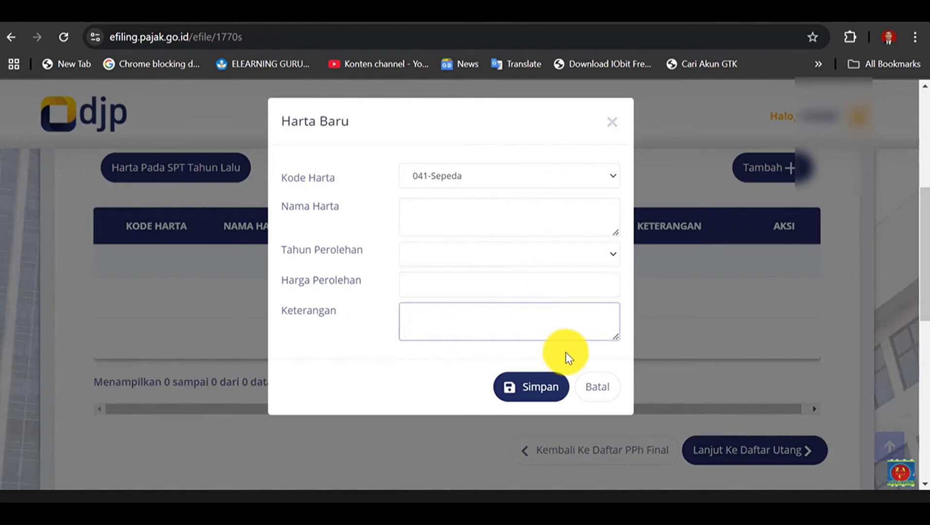
- Cancel the blank asset form and import last year's asset 042 YAMAHA RX KING worth 14.400.000
click(599, 392)
scroll(601, 400, up, 3)
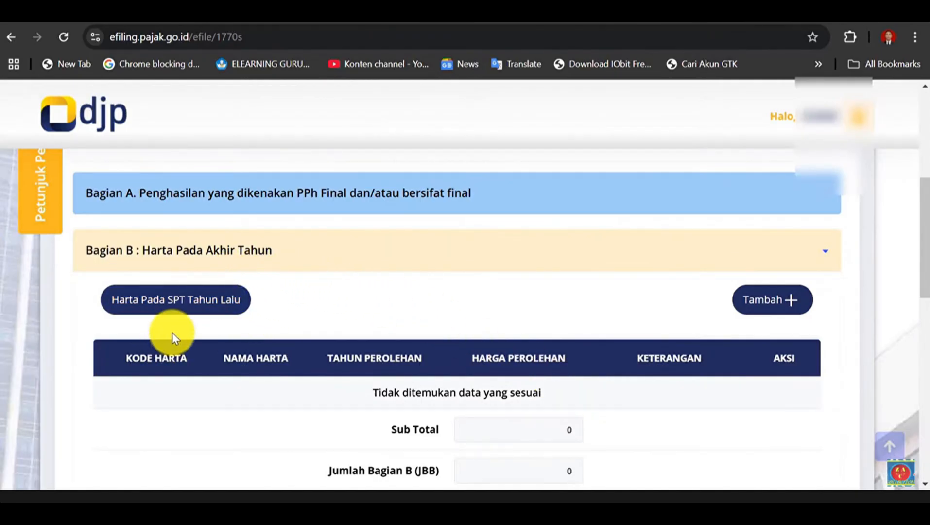
click(182, 304)
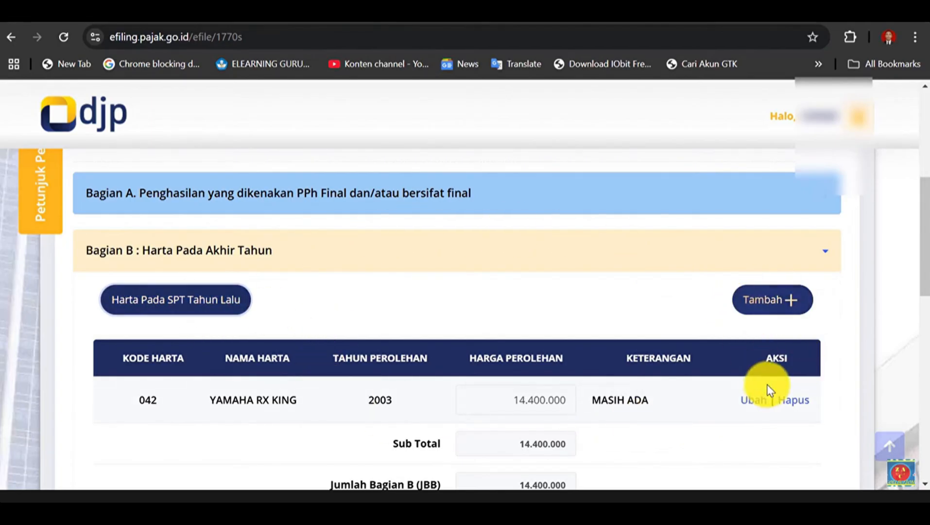
- Continue from Bagian B to the Bagian C debts list
scroll(311, 267, down, 2)
scroll(738, 368, down, 2)
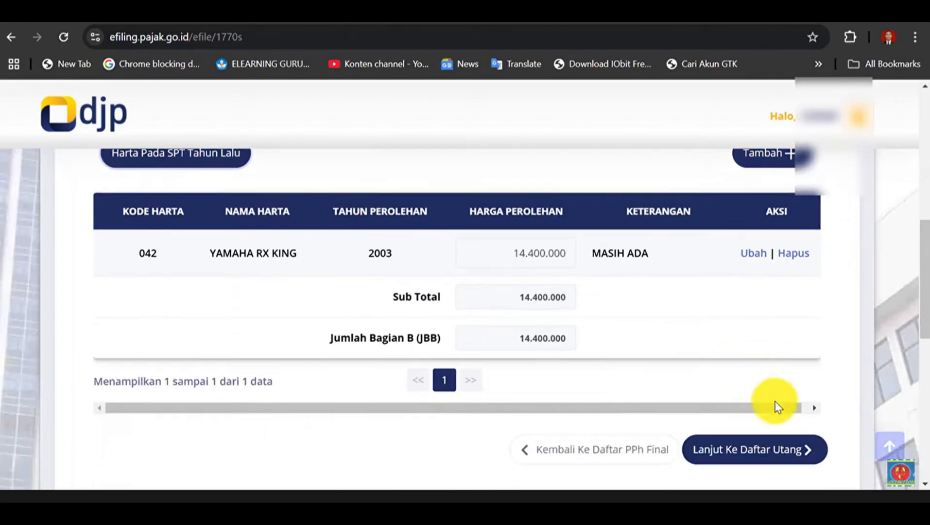
click(766, 453)
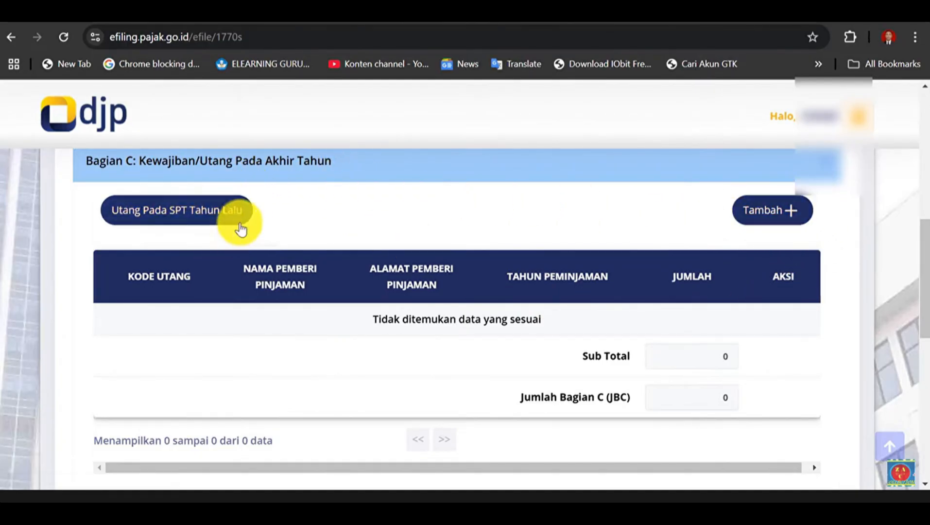
- Skip the empty Bagian C debt list and continue to Bagian D family dependants
scroll(778, 367, down, 2)
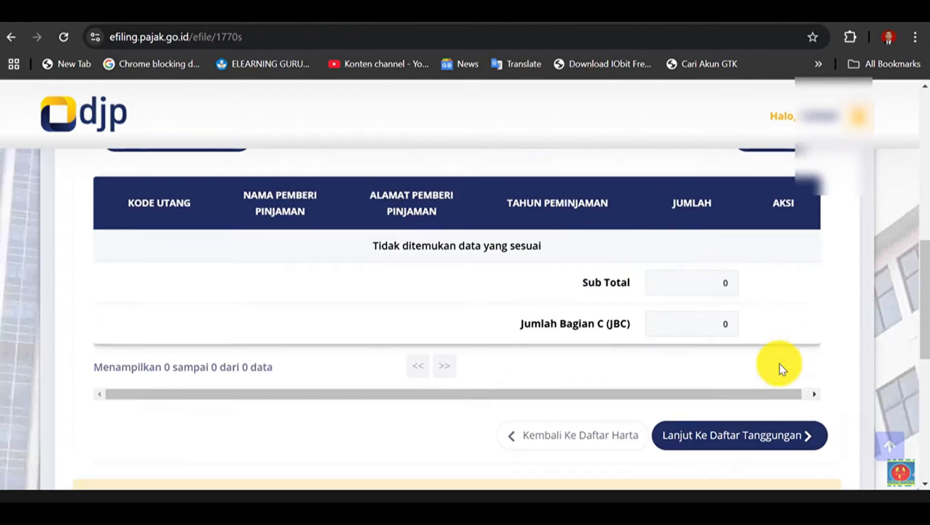
click(740, 451)
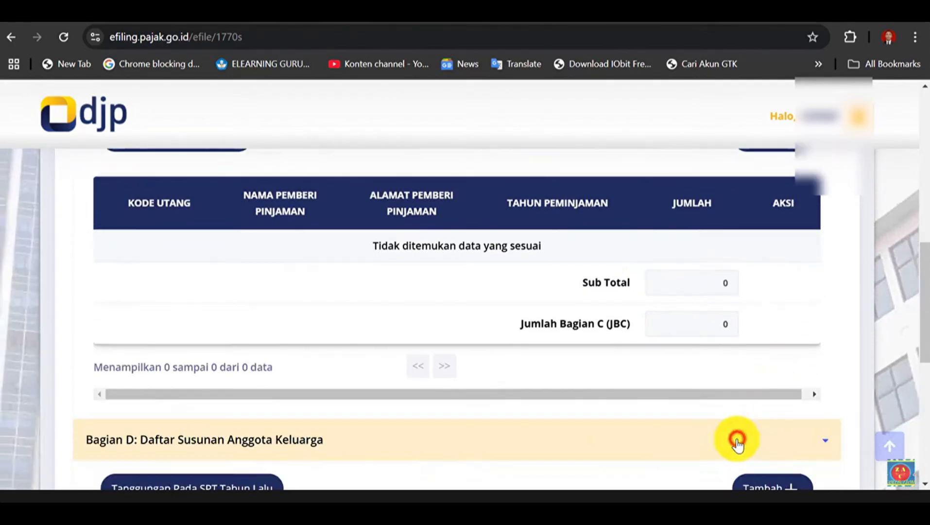
scroll(702, 411, up, 2)
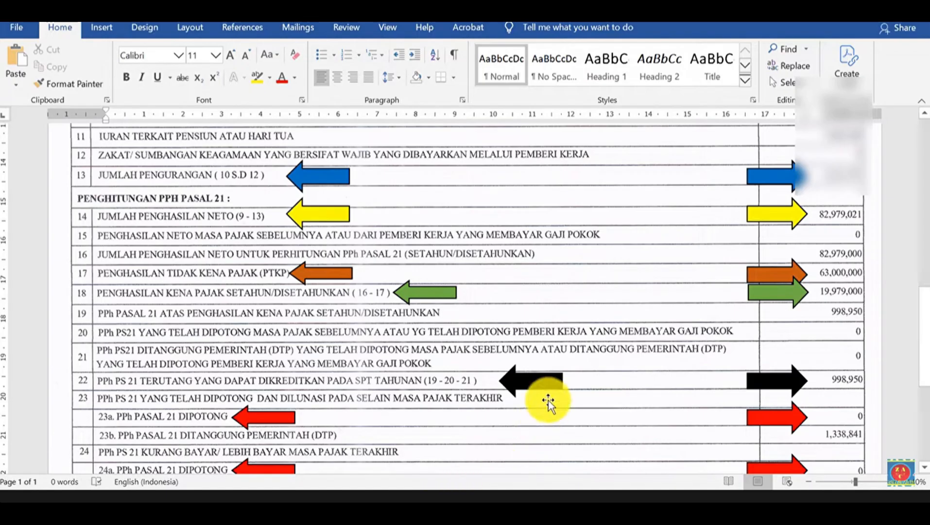
- Check the slip's K/1 PTKP status in the Word header, then return to the e-filing form
scroll(552, 390, up, 12)
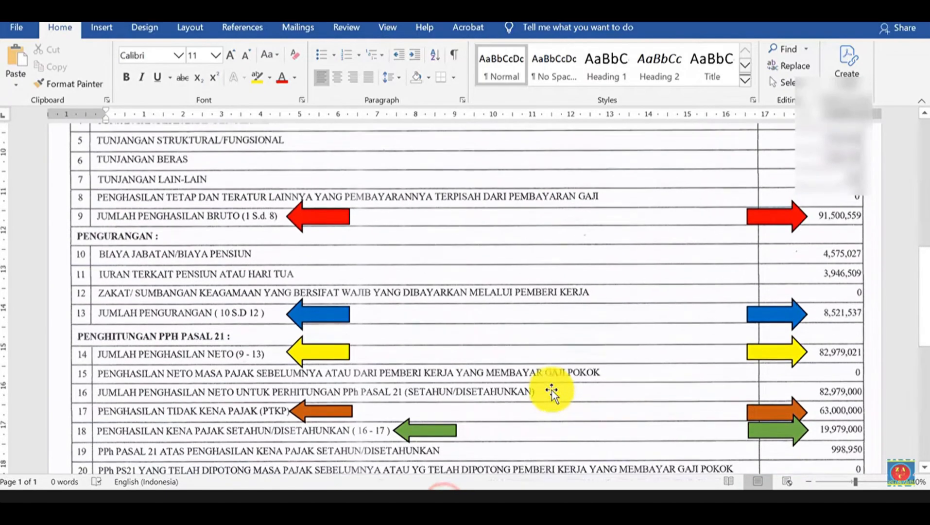
scroll(552, 391, up, 4)
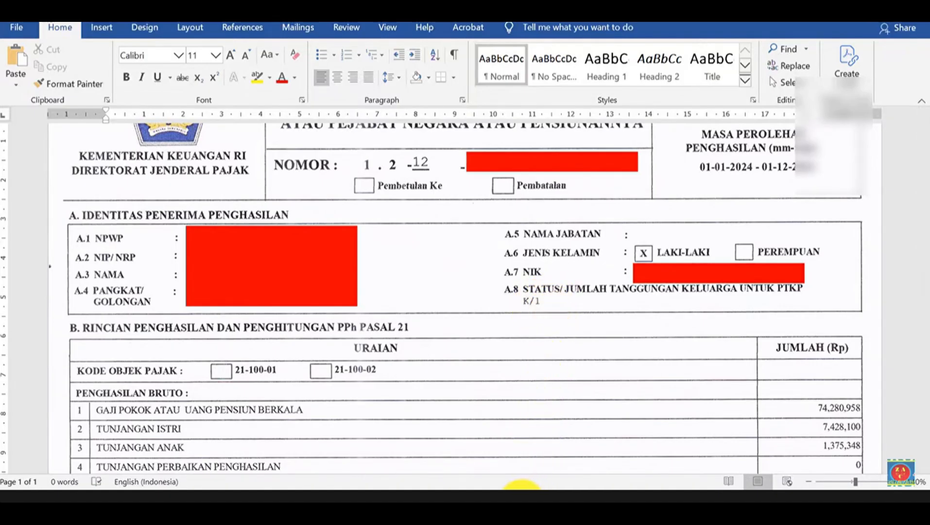
click(516, 491)
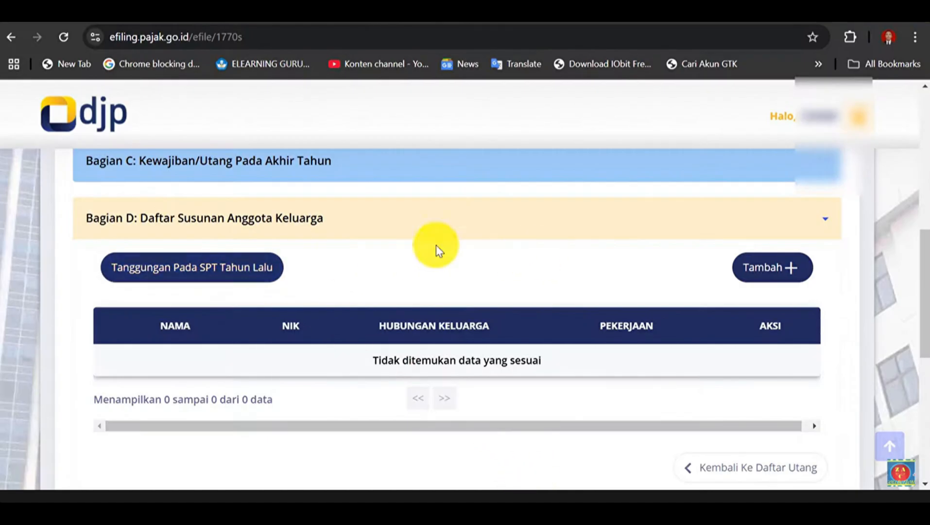
click(768, 271)
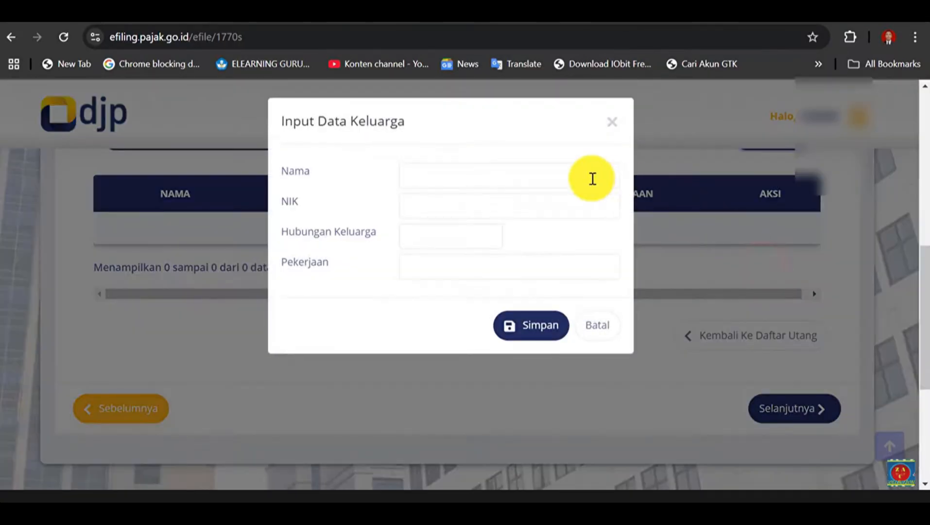
click(583, 181)
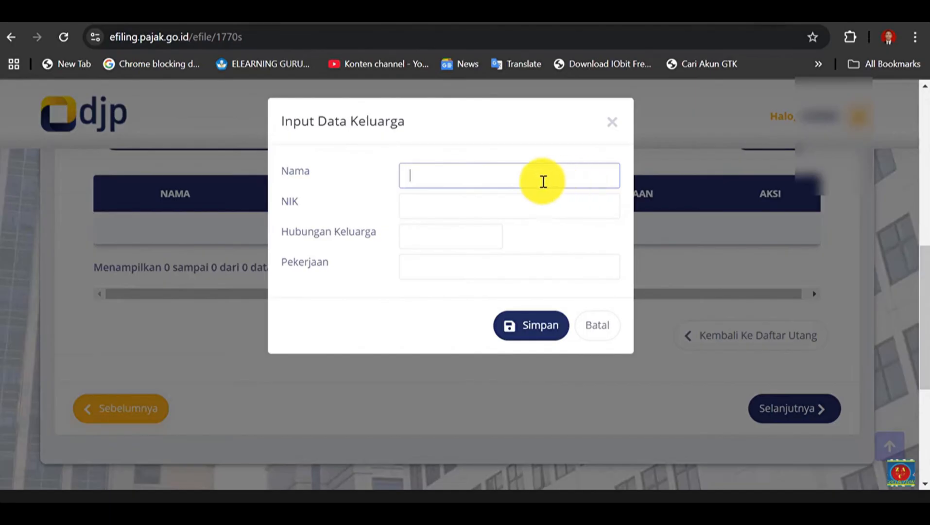
click(510, 206)
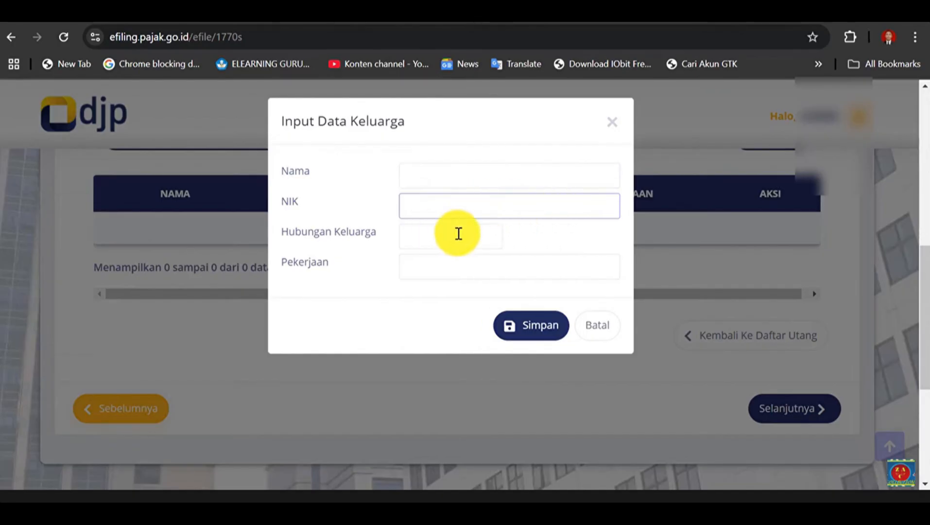
click(492, 232)
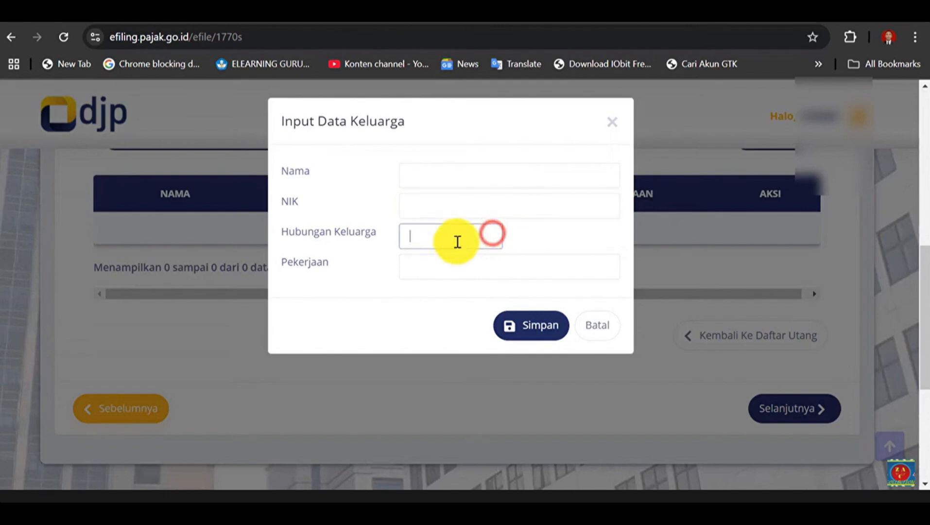
click(401, 265)
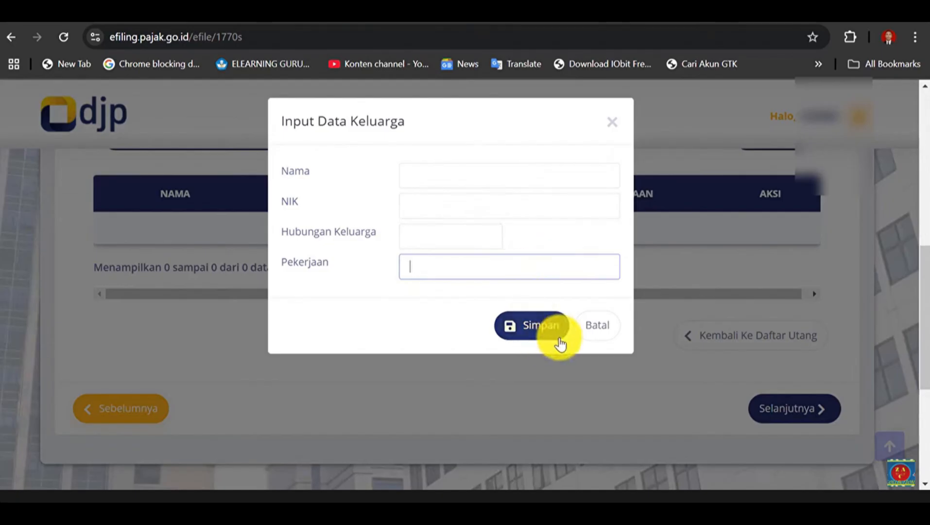
click(605, 334)
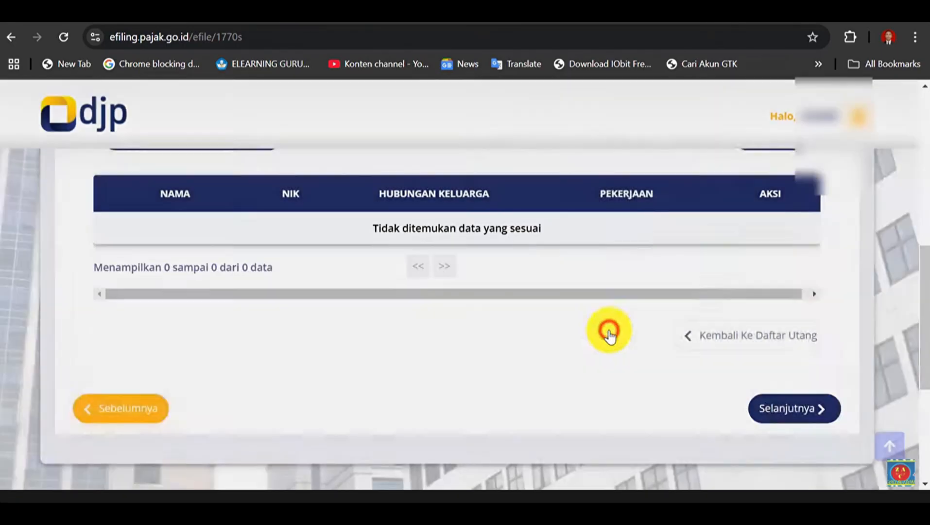
scroll(609, 331, up, 3)
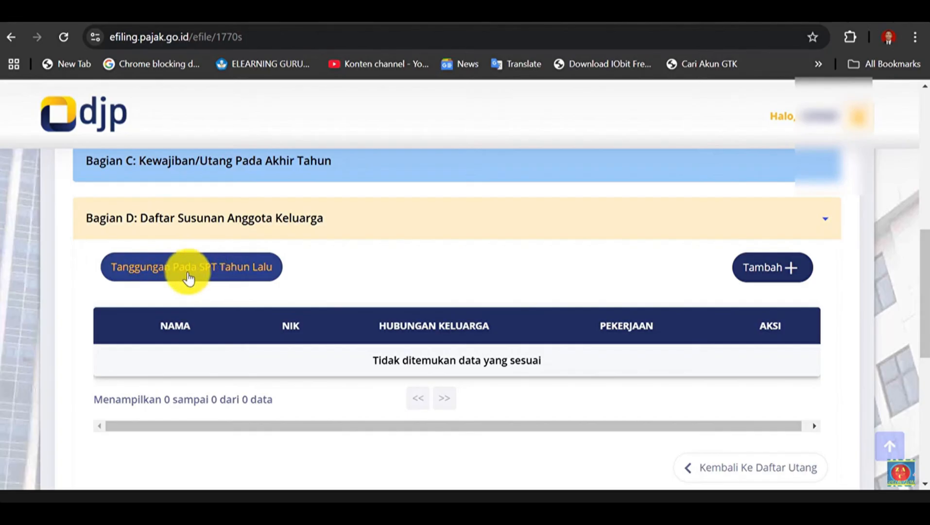
- Import last year's dependant, an ANAK KANDUNG child with occupation PELAJAR
click(189, 278)
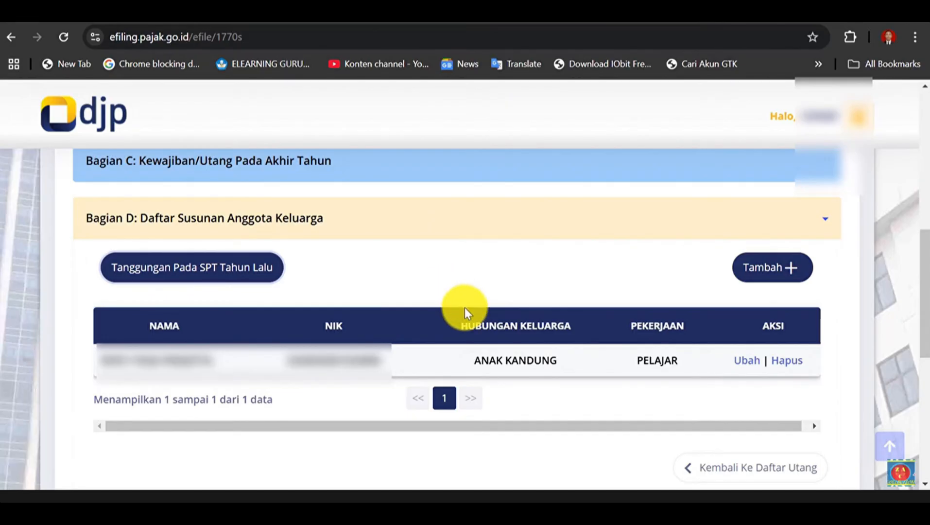
scroll(726, 420, down, 1)
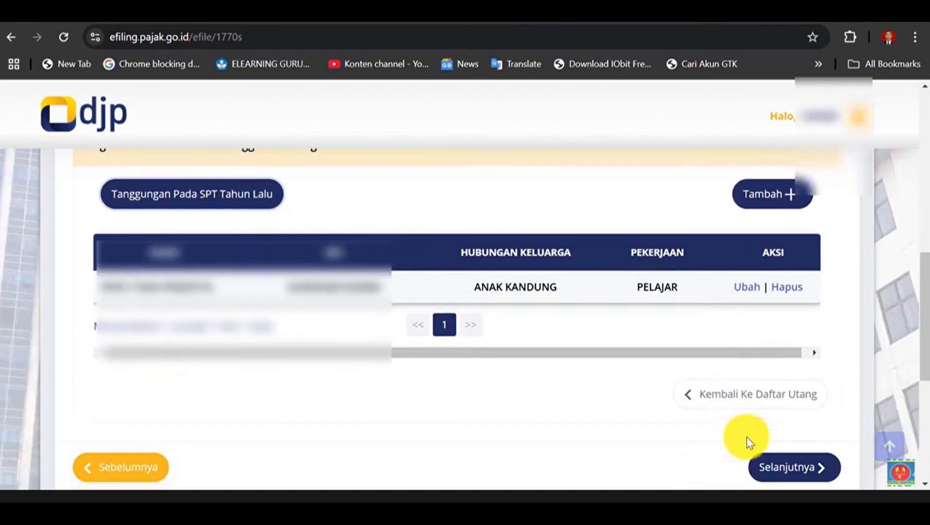
- Proceed to Lampiran I and move past the empty Bagian A
click(774, 468)
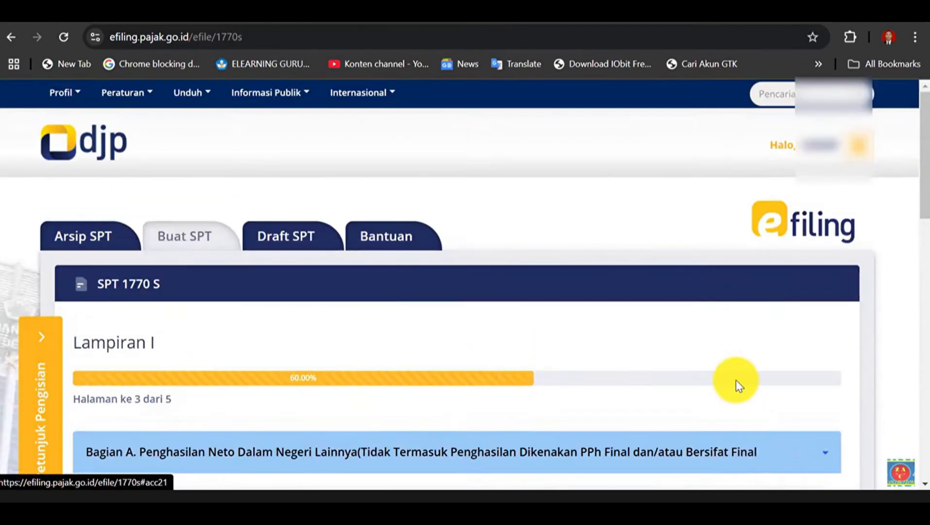
scroll(735, 380, down, 3)
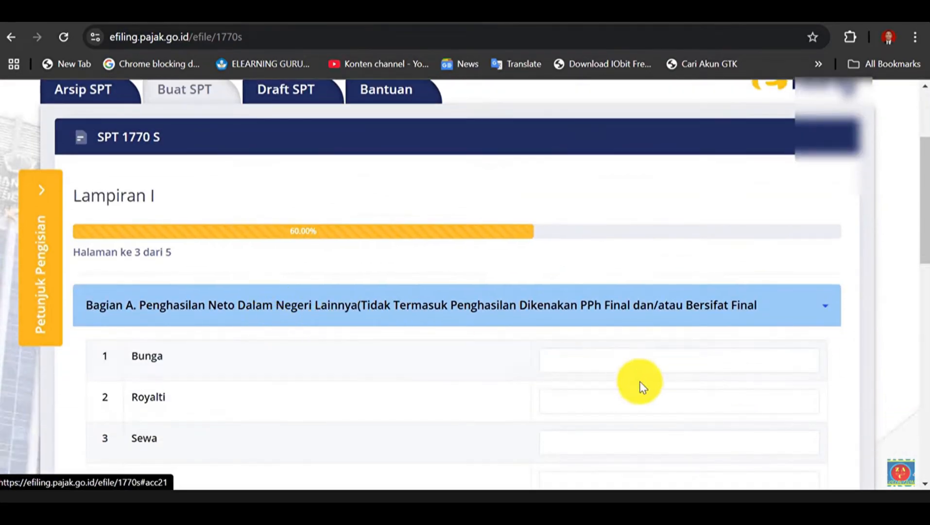
scroll(693, 378, down, 1)
scroll(692, 378, down, 5)
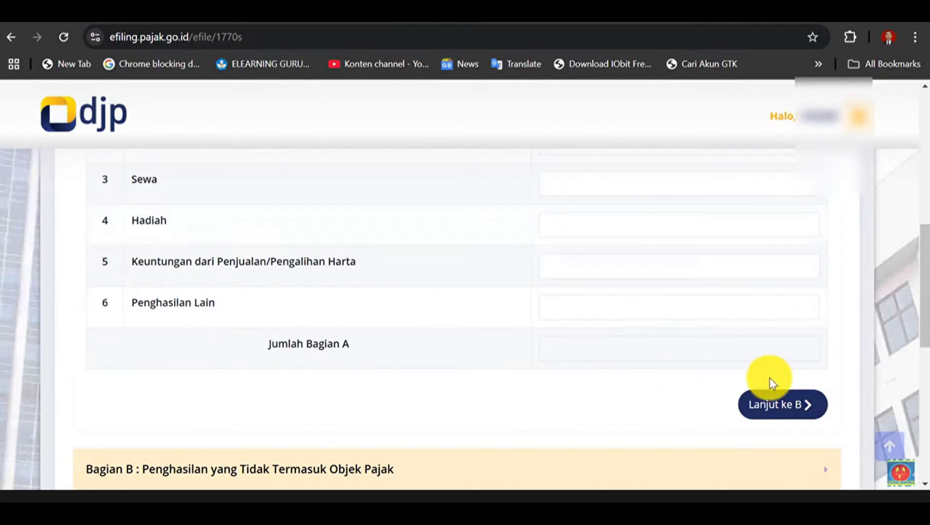
click(783, 406)
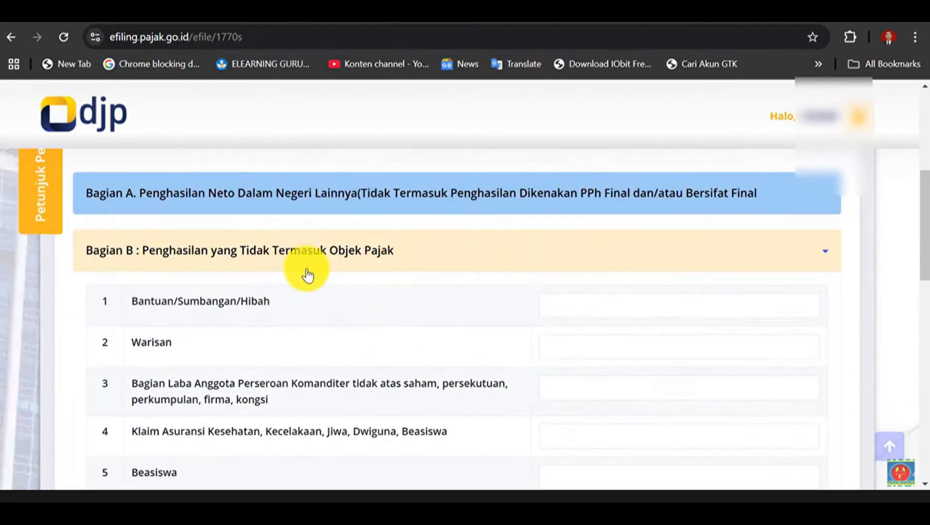
- Move past the empty Bagian B non-taxable income list to the Bagian C withholding-slip list
scroll(474, 285, down, 5)
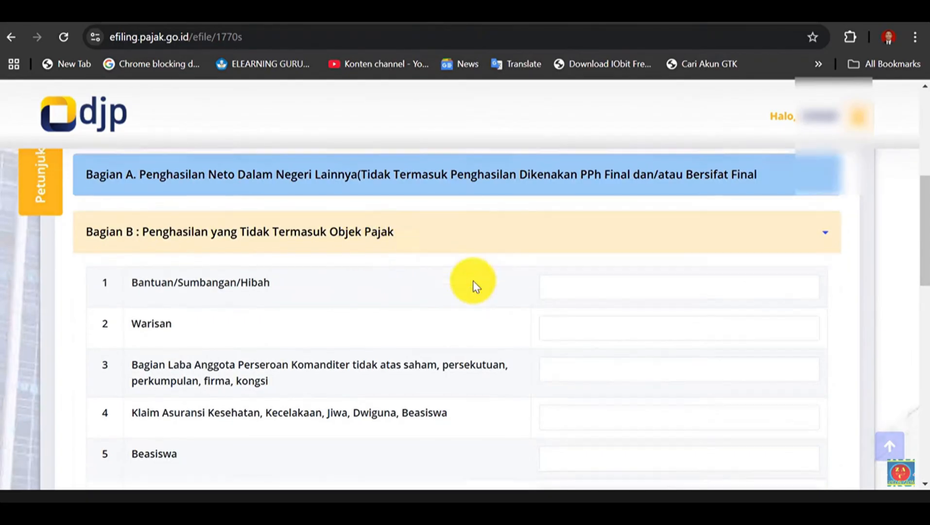
scroll(559, 311, down, 3)
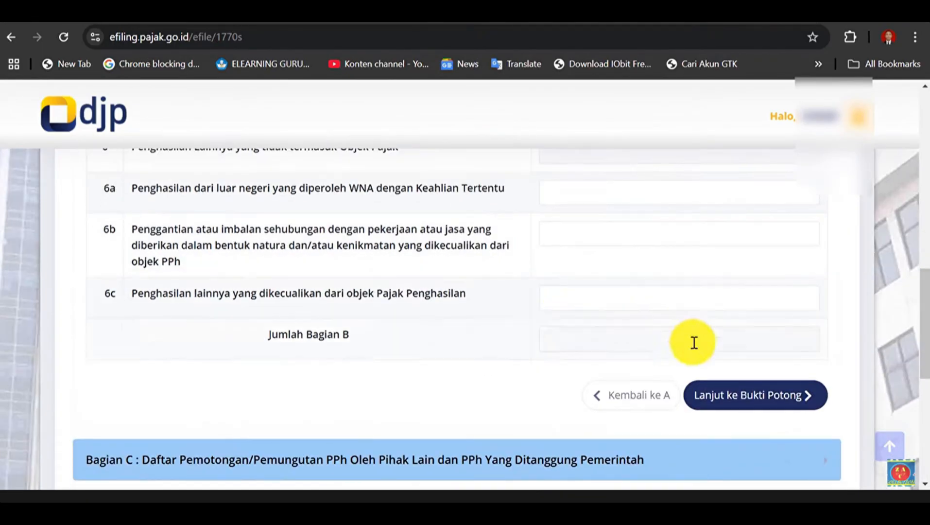
click(736, 401)
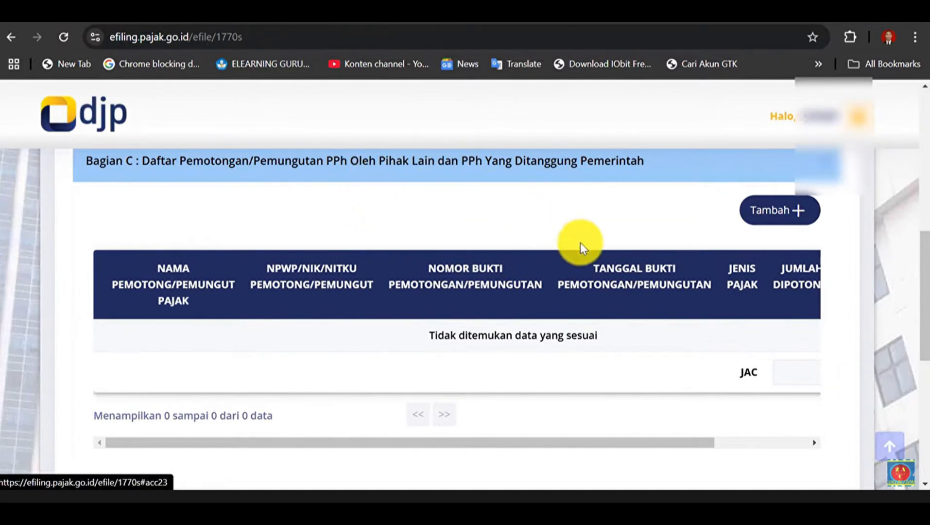
scroll(621, 266, up, 2)
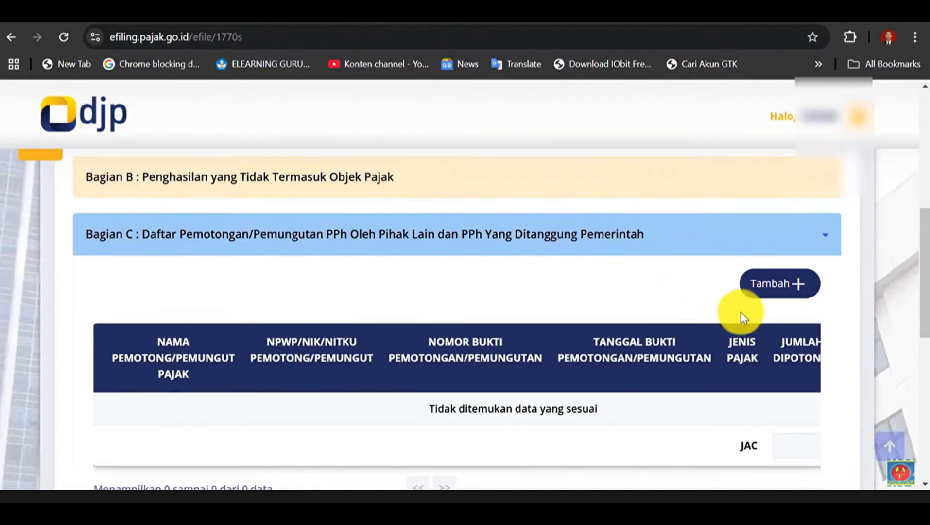
- Add a new Bukti Potong entry with Jenis Pajak set to Pasal 21
click(776, 279)
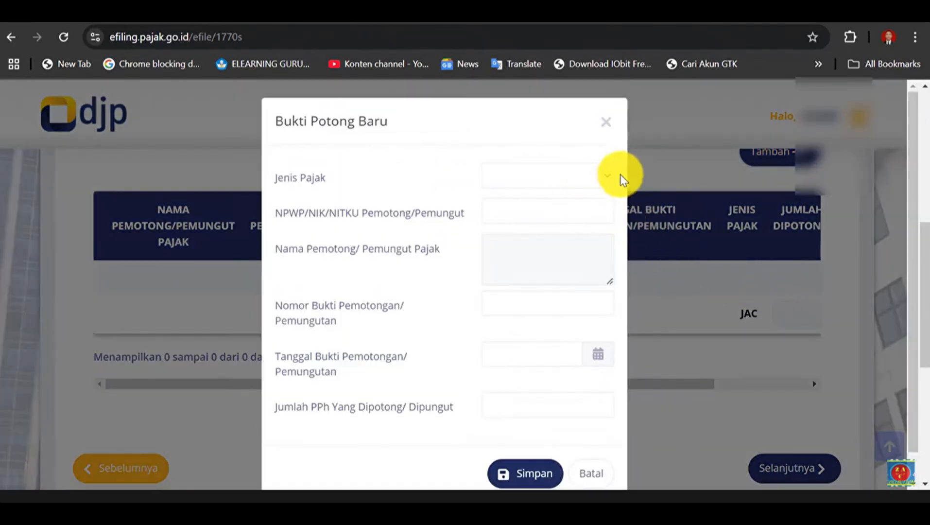
click(607, 173)
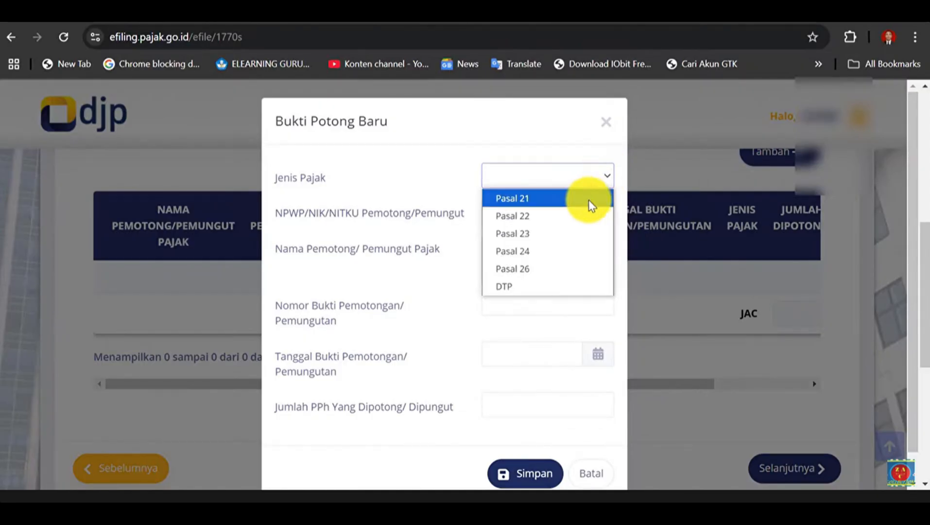
click(589, 200)
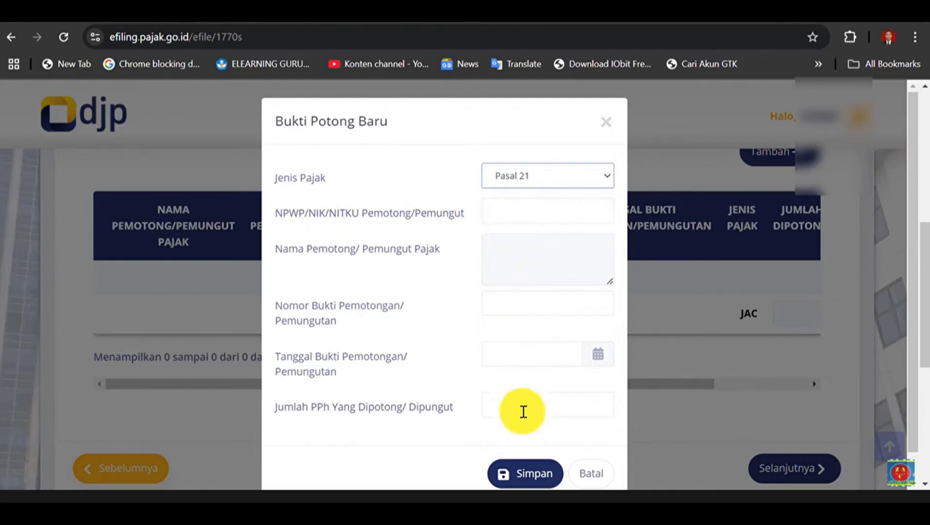
- Bring up the Word withholding slip and scroll to section D's withholder NPWP and date
click(447, 488)
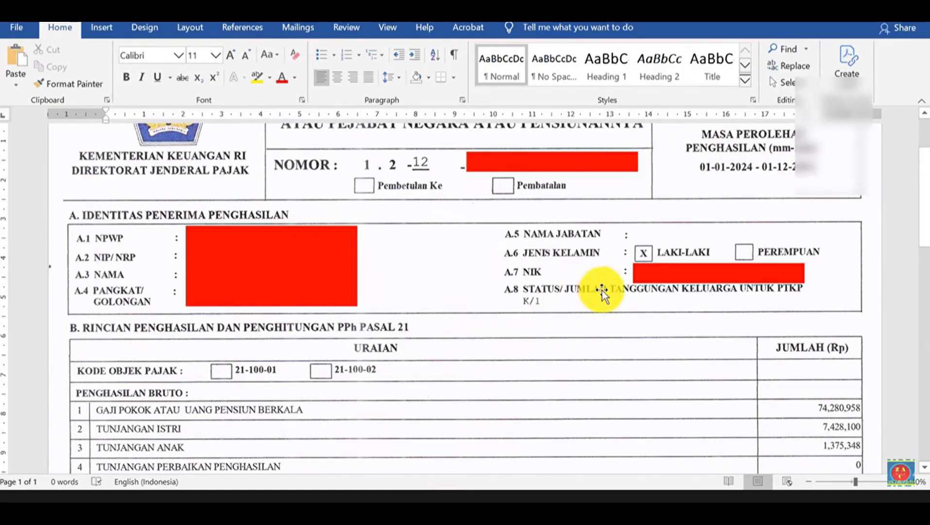
scroll(602, 290, down, 10)
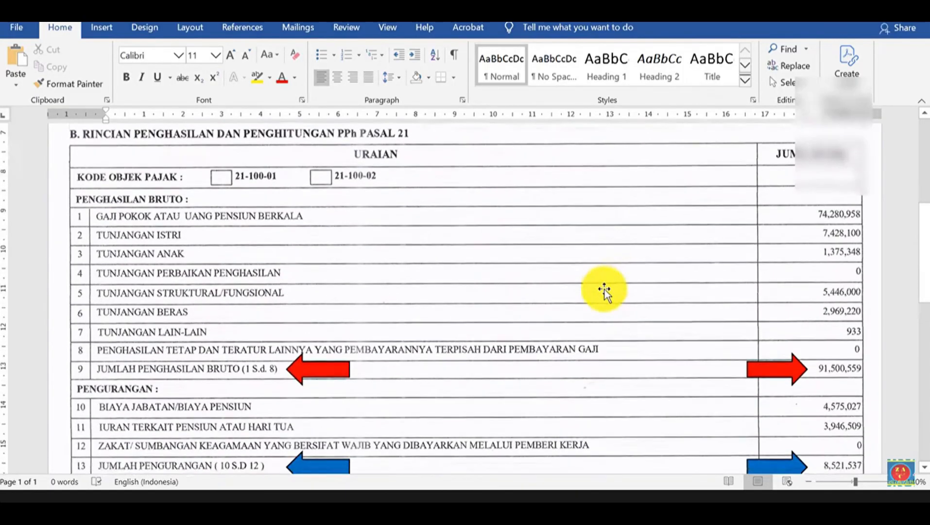
scroll(604, 292, down, 5)
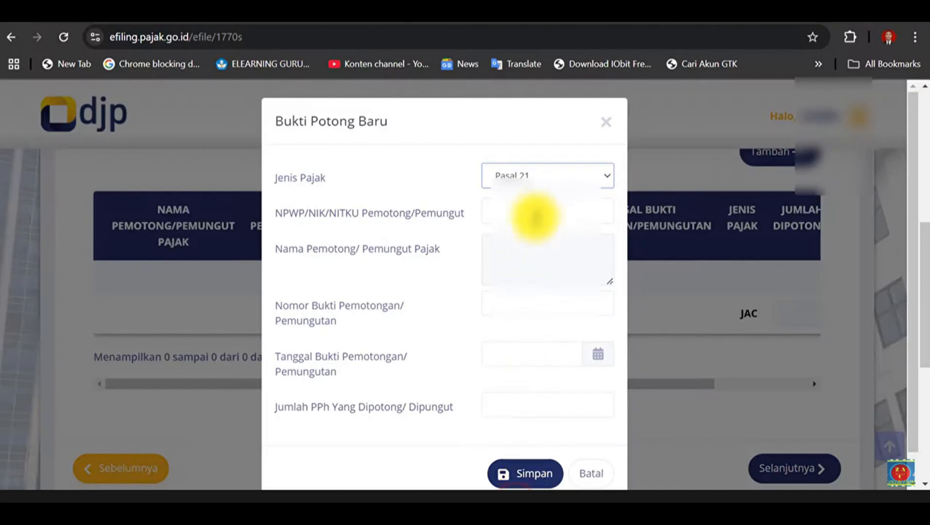
- Paste the withholder's NPWP into the Bukti Potong Baru form so the name auto-fills
click(536, 209)
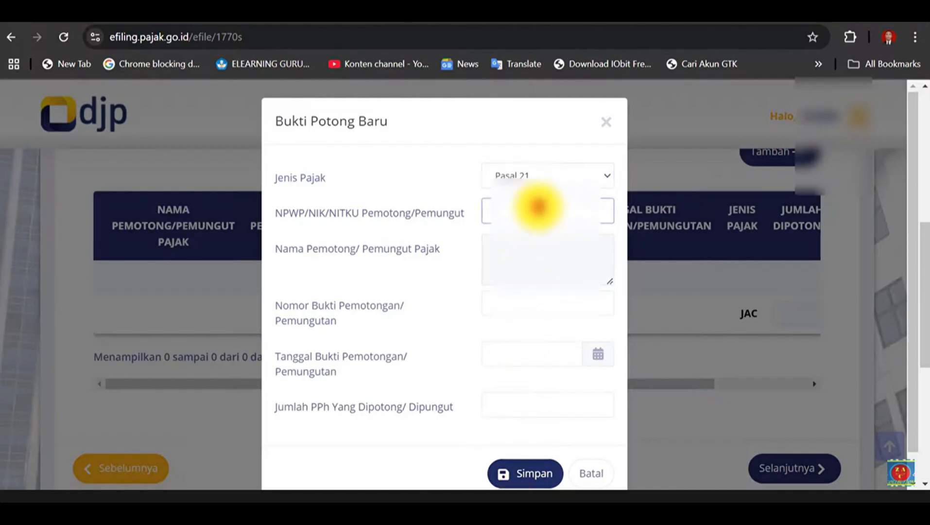
key(ctrl+v)
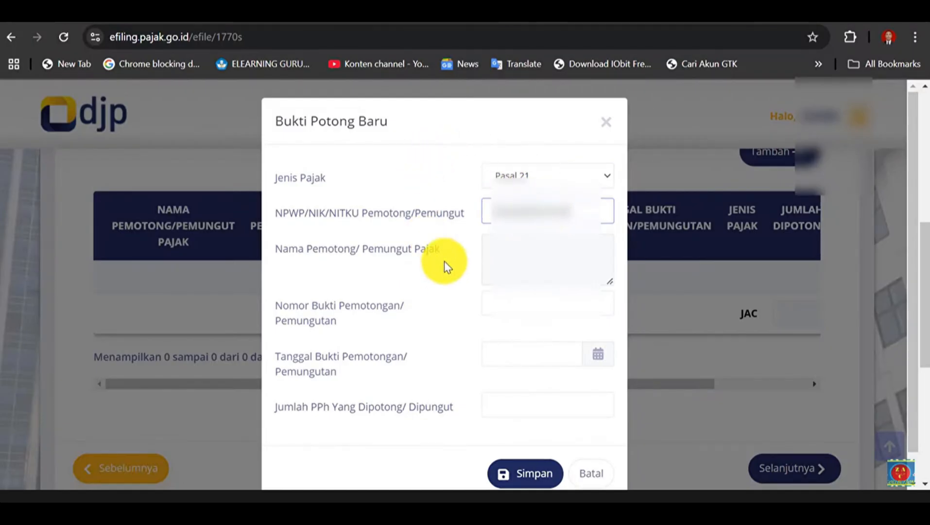
key(Tab)
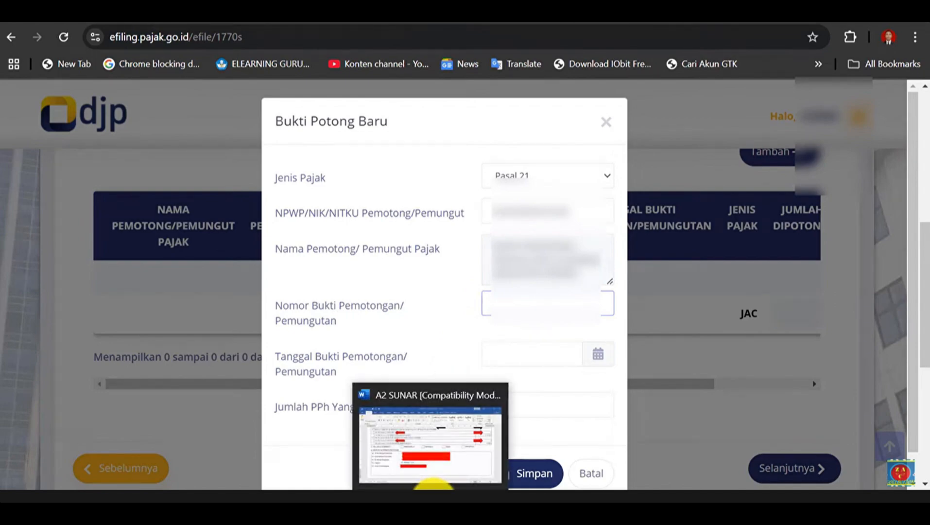
- Go back to the Word slip and scroll up to the NOMOR header
click(432, 481)
scroll(492, 383, up, 10)
scroll(492, 383, up, 10)
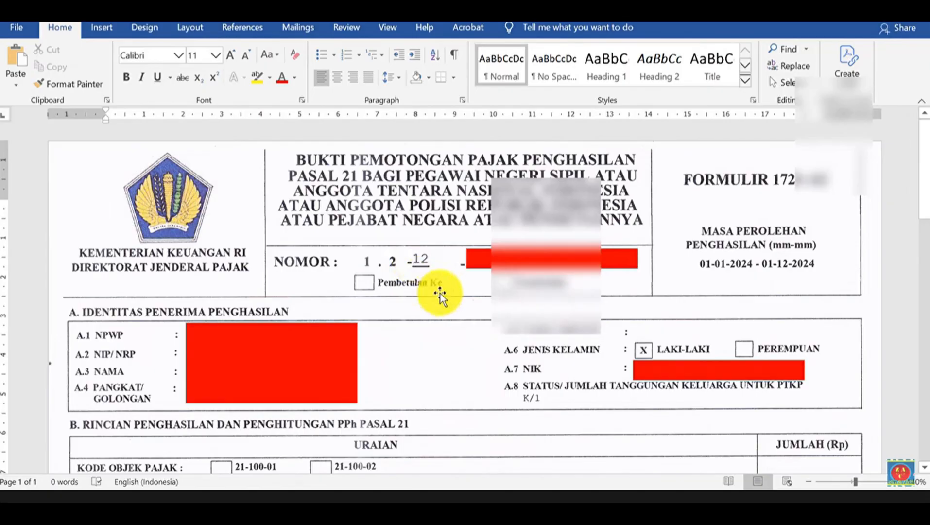
- Return to the DJP Online dialog to fill in Nomor Bukti Pemotongan
click(504, 507)
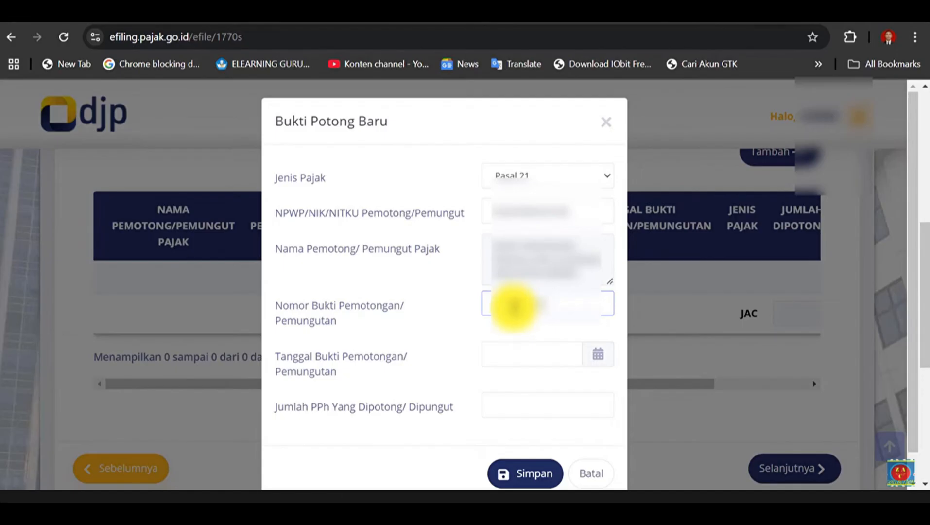
- Finish the slip number with '00', then check the 06 JANUARI 2025 date in Word
text(00)
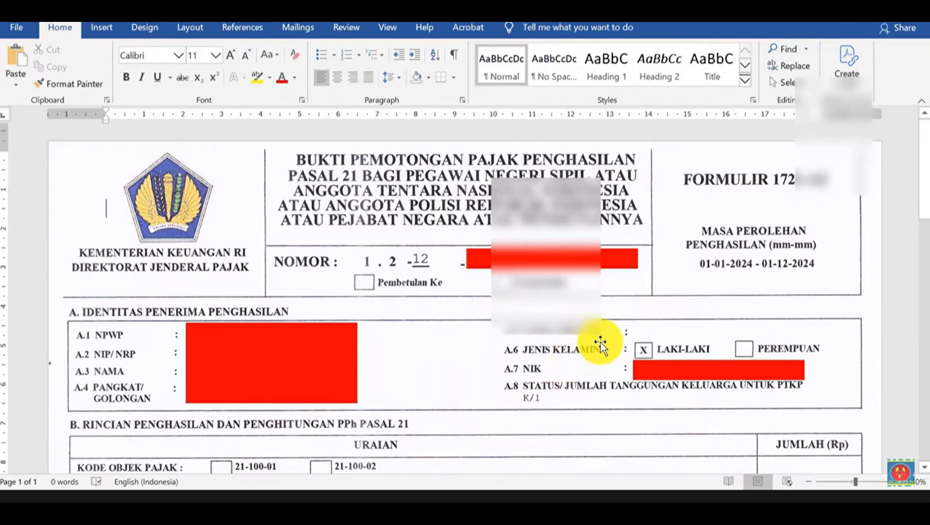
scroll(601, 342, down, 6)
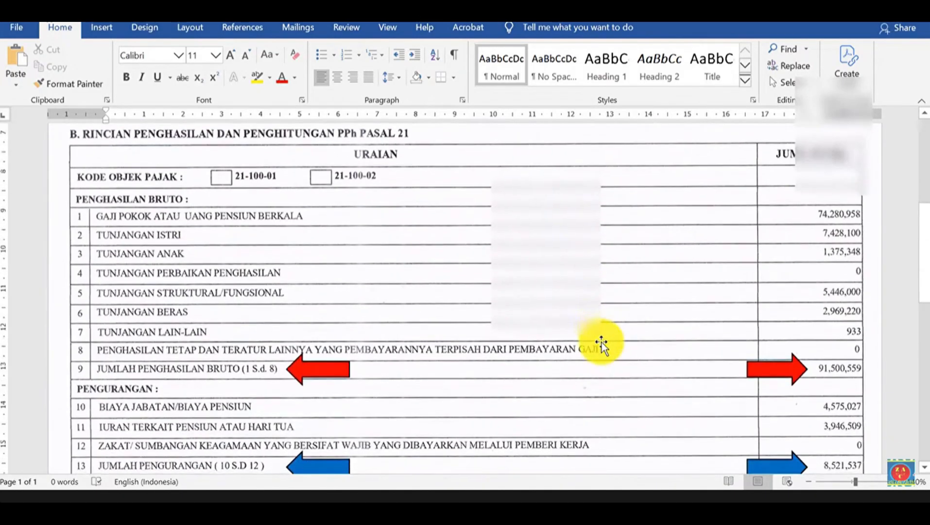
scroll(602, 342, down, 10)
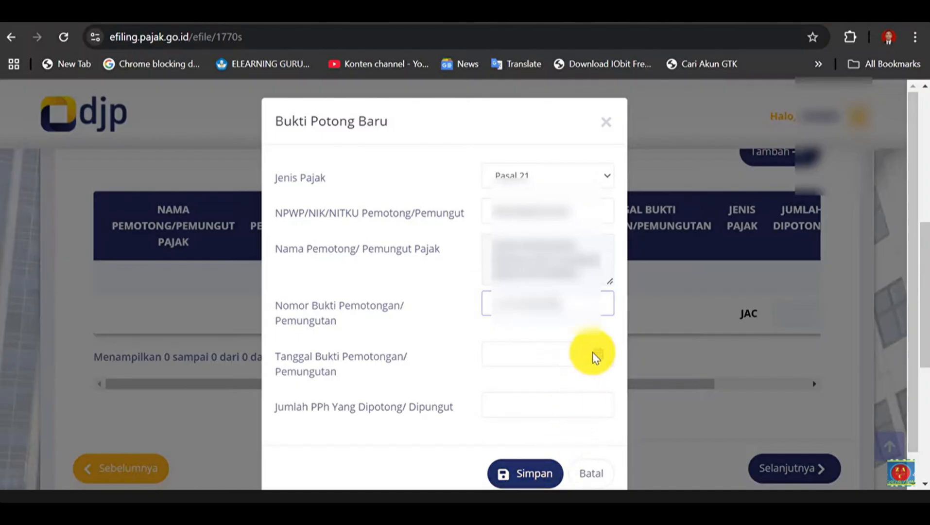
- Set the slip date to 6 January 2025 in the date picker
click(592, 353)
click(566, 355)
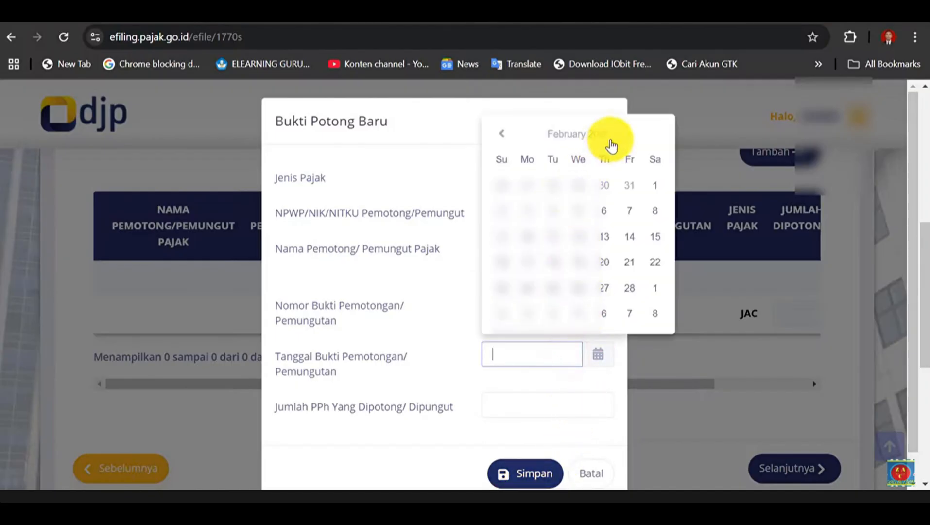
click(502, 133)
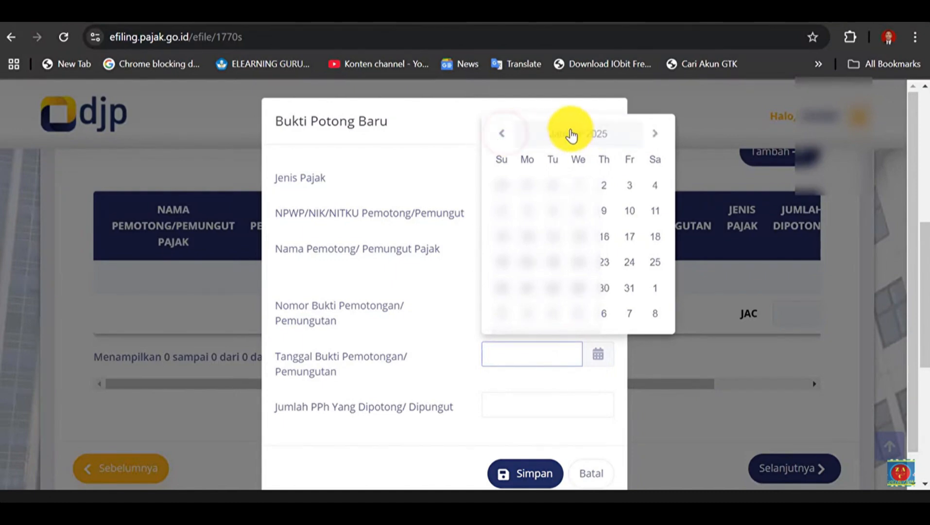
click(519, 213)
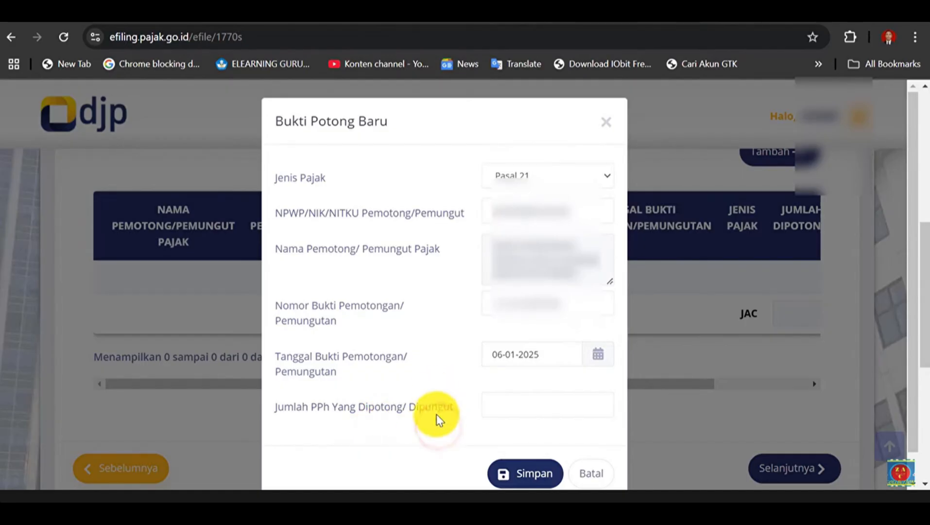
- Check the tax amount in Word, then save the slip with withheld tax 0
mouse_move(442, 489)
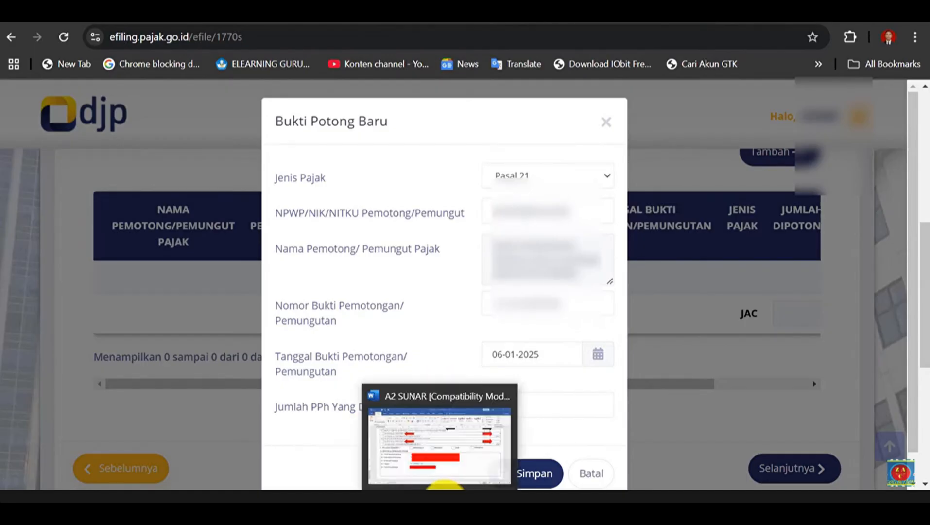
click(470, 388)
scroll(464, 369, up, 3)
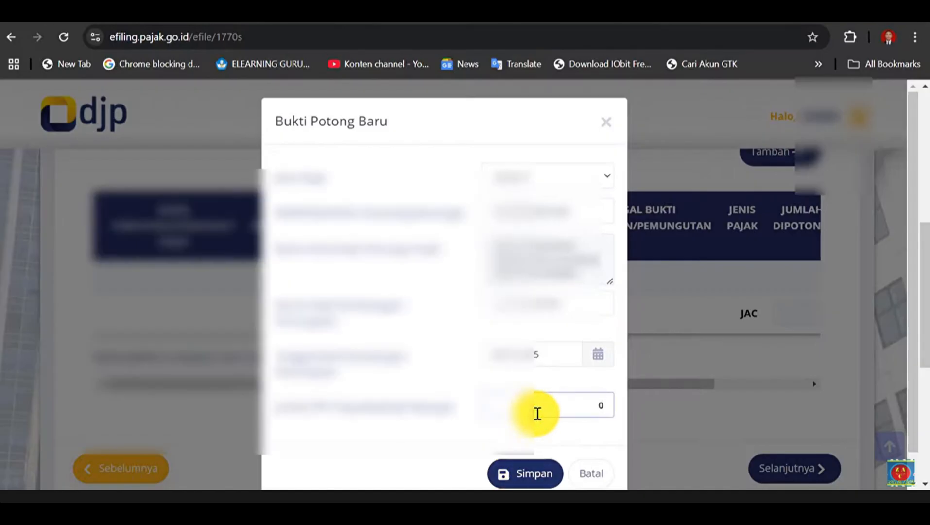
click(543, 470)
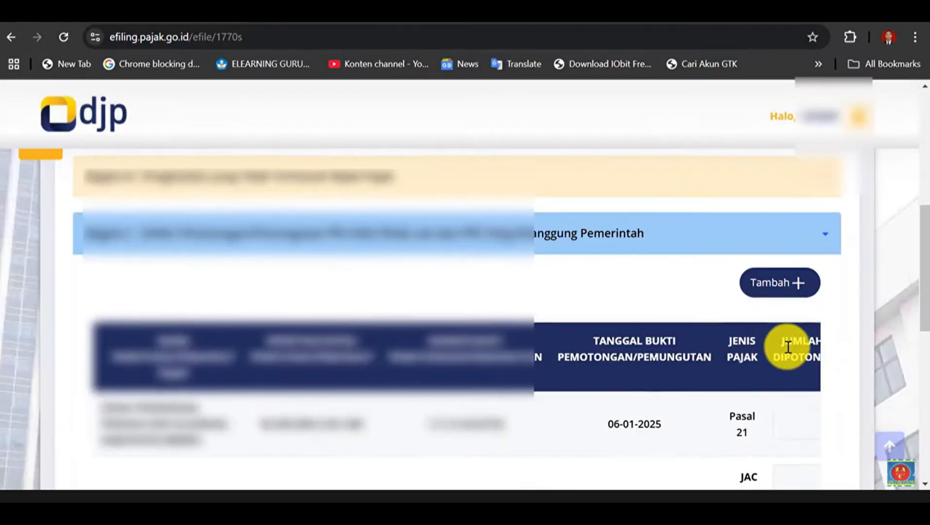
- Continue from the slip table to the next page of the return
scroll(782, 348, down, 3)
scroll(787, 347, down, 1)
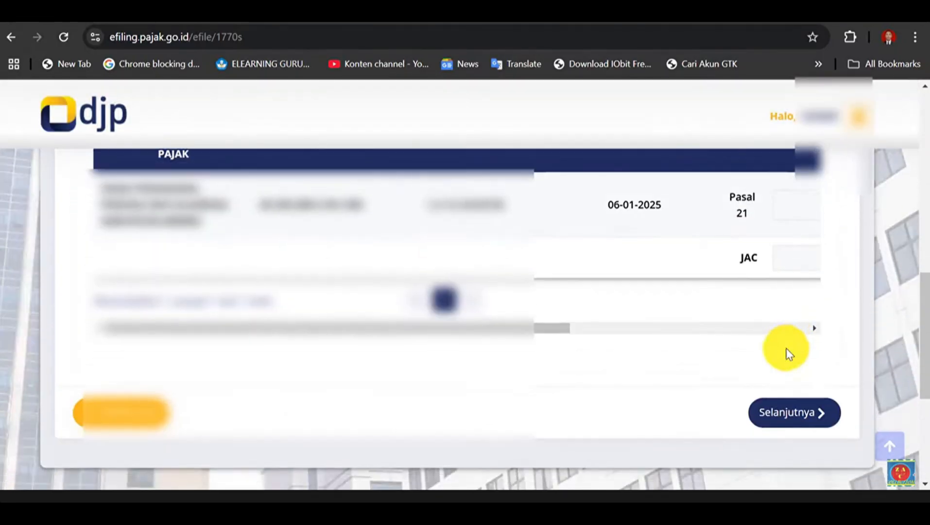
click(772, 410)
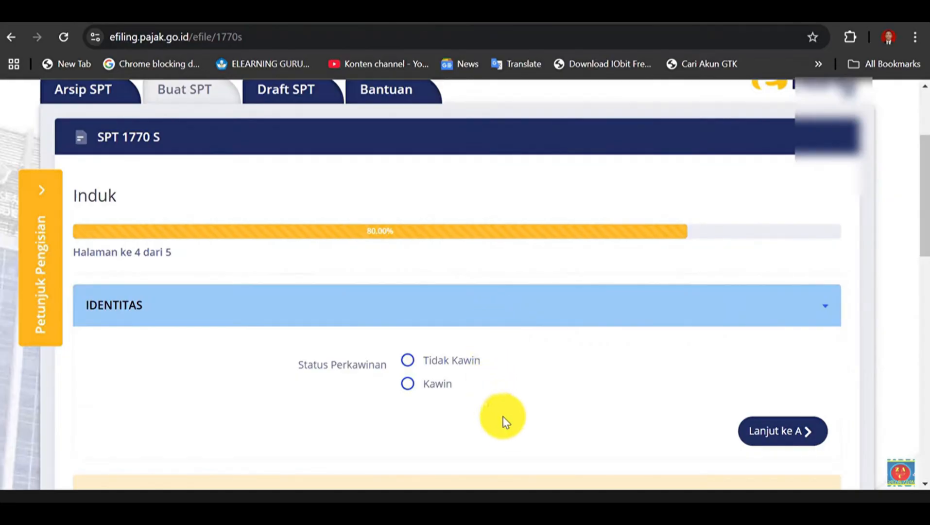
- Check family status in Word, set marital status to Kawin, and continue to section A
click(453, 496)
scroll(573, 331, up, 8)
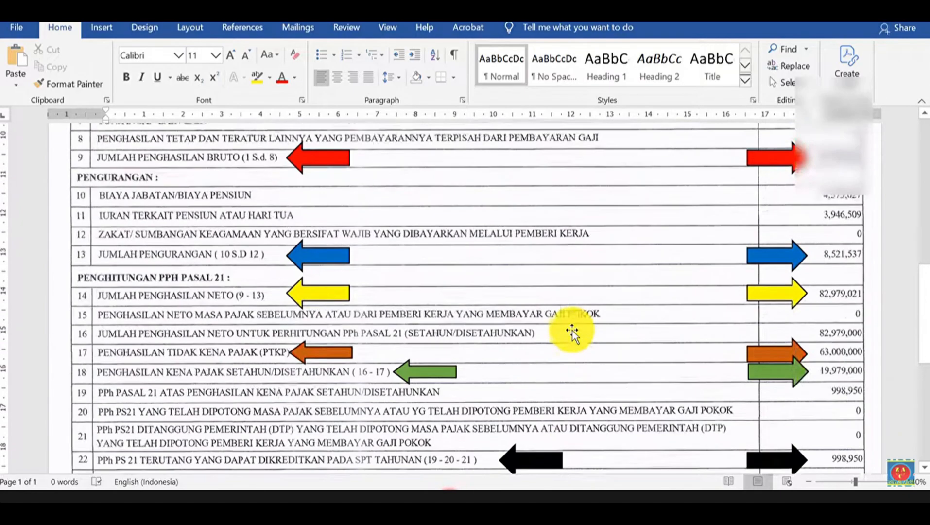
scroll(572, 332, up, 4)
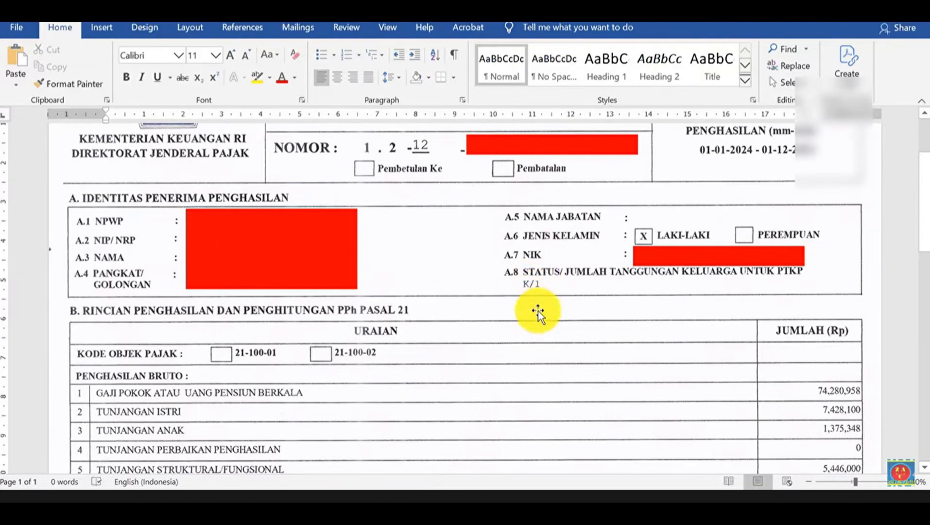
click(505, 488)
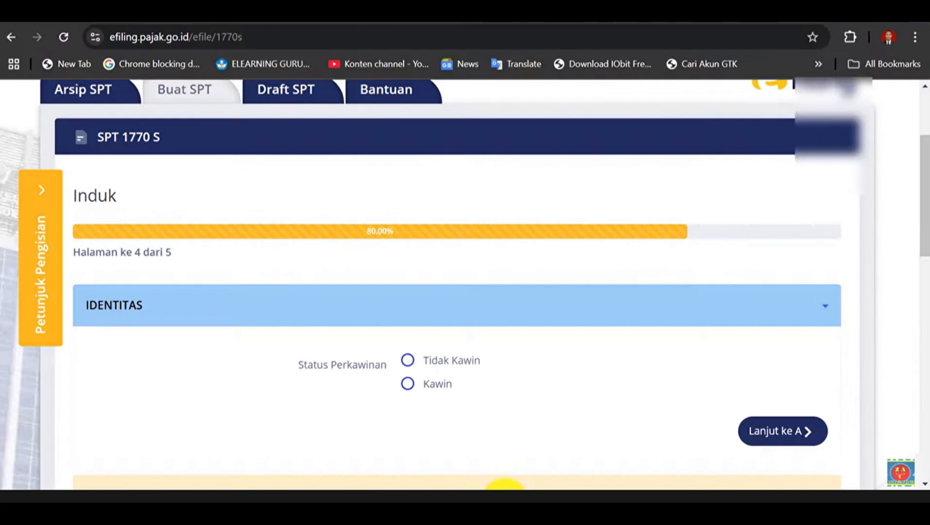
click(440, 384)
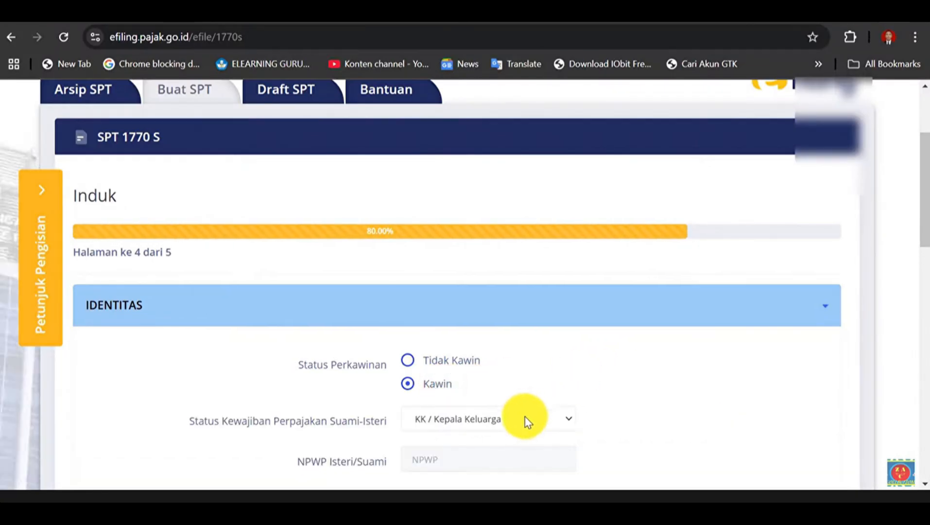
scroll(662, 395, down, 2)
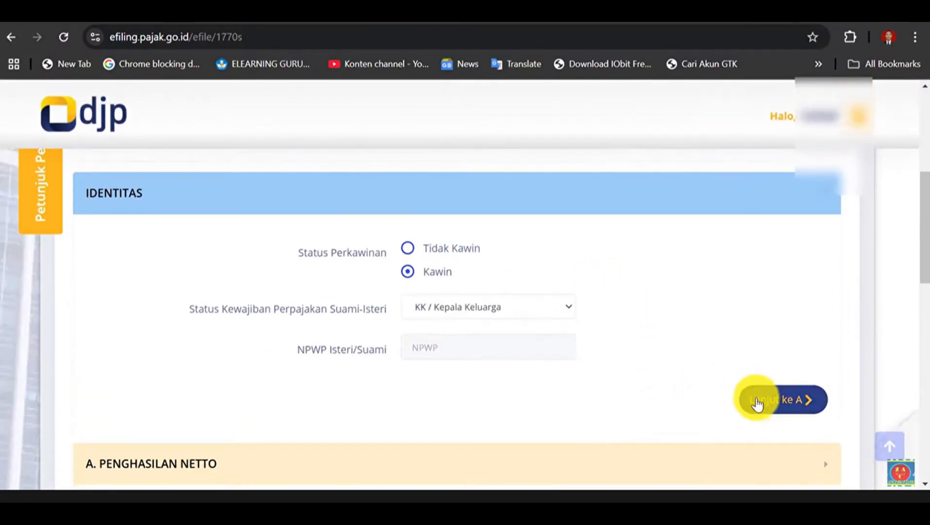
click(761, 407)
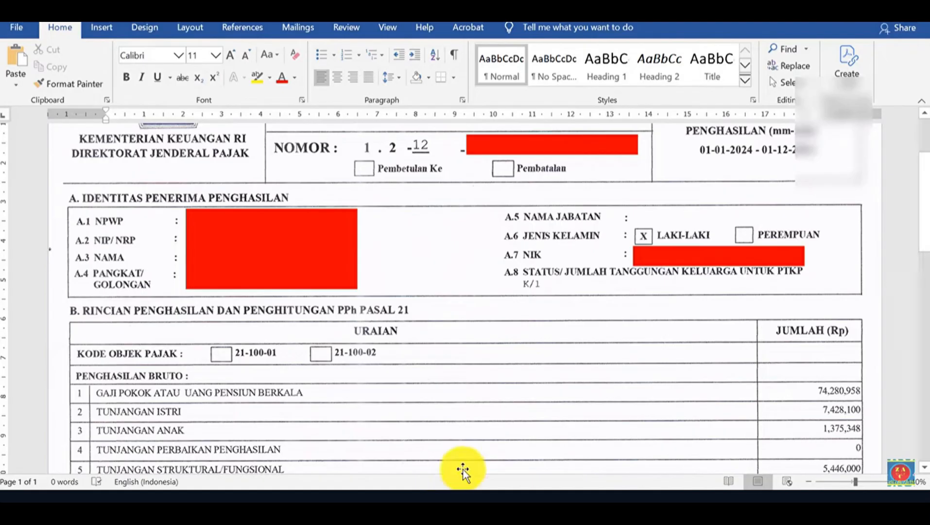
- Scroll the Word slip to row 14, net income 82,979,021
scroll(494, 410, down, 5)
scroll(494, 409, down, 5)
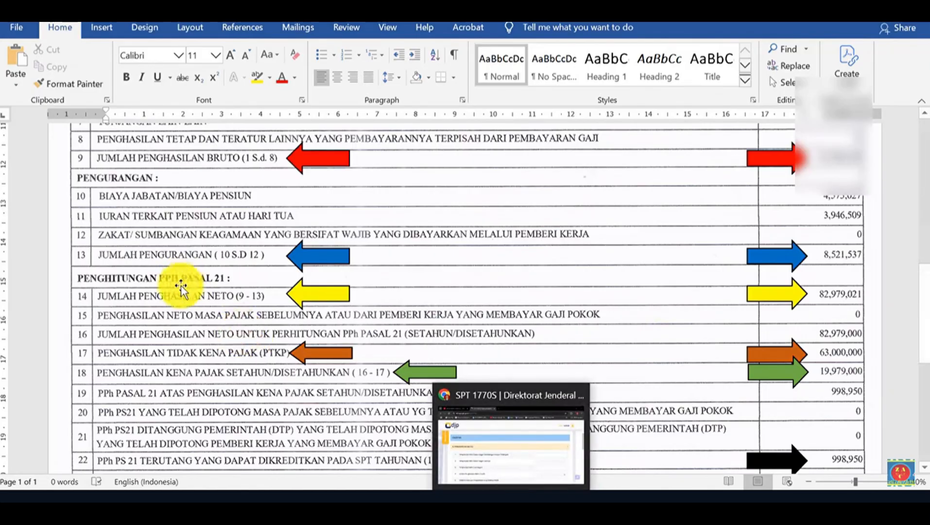
- Enter net income 82.979.021 in row 1 and check totals in rows 4 and 6
click(511, 499)
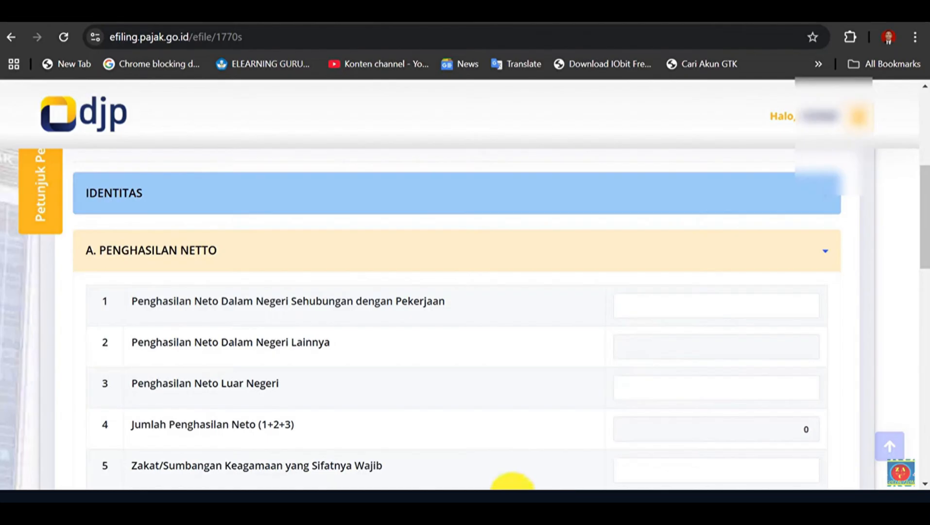
click(695, 301)
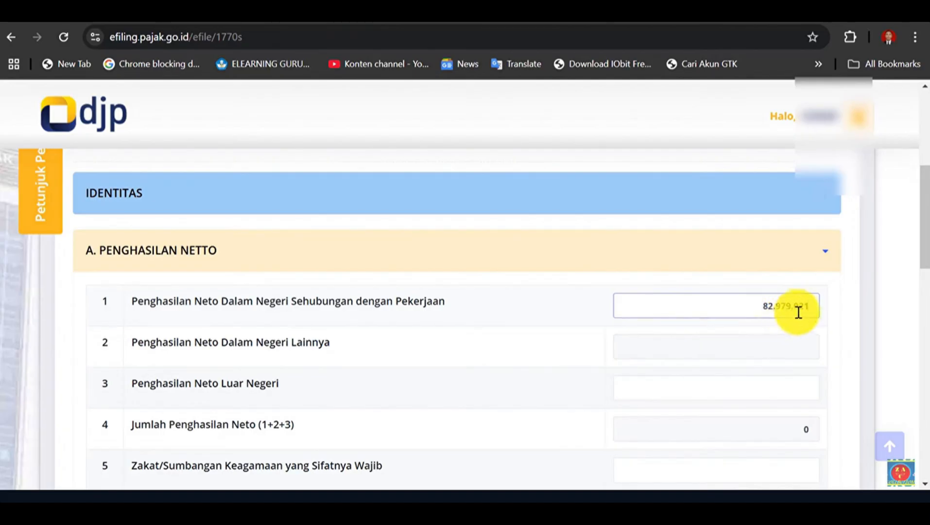
click(541, 350)
scroll(538, 341, down, 2)
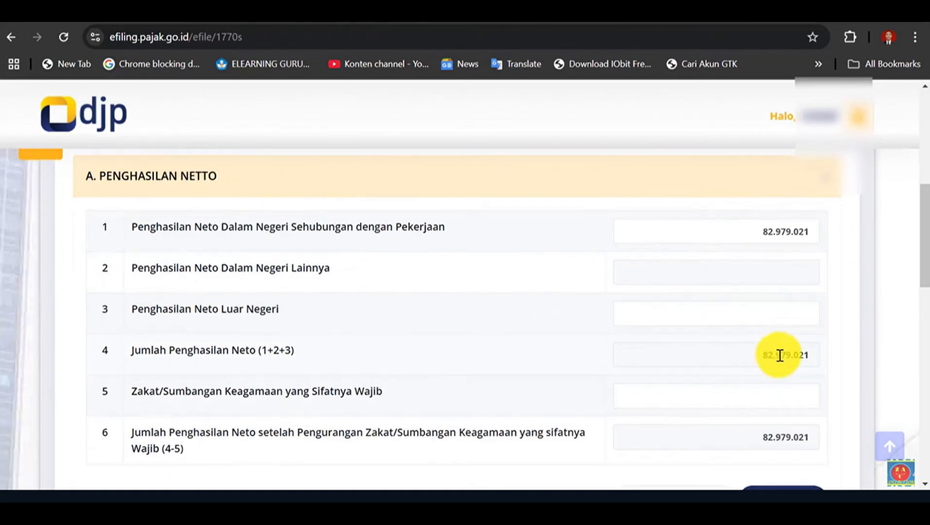
scroll(779, 355, down, 2)
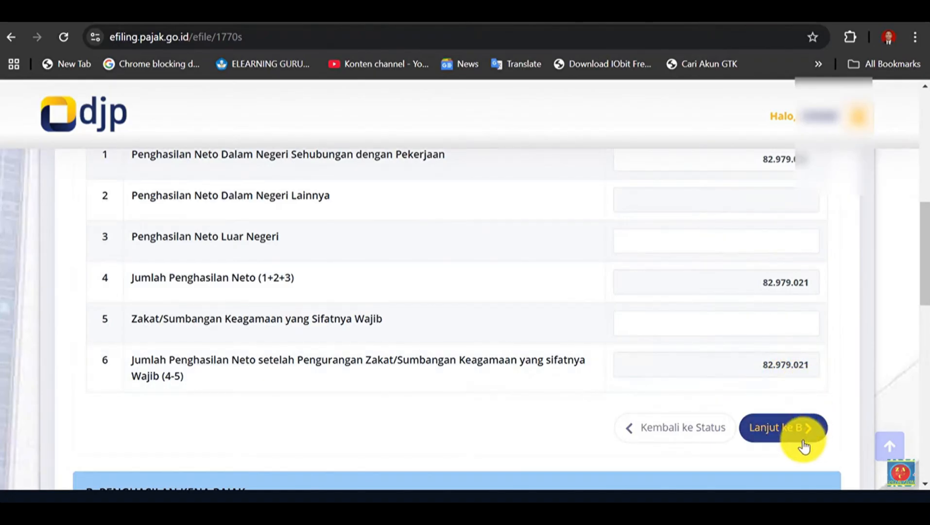
- Open section B and check the family status on the Word slip
click(781, 434)
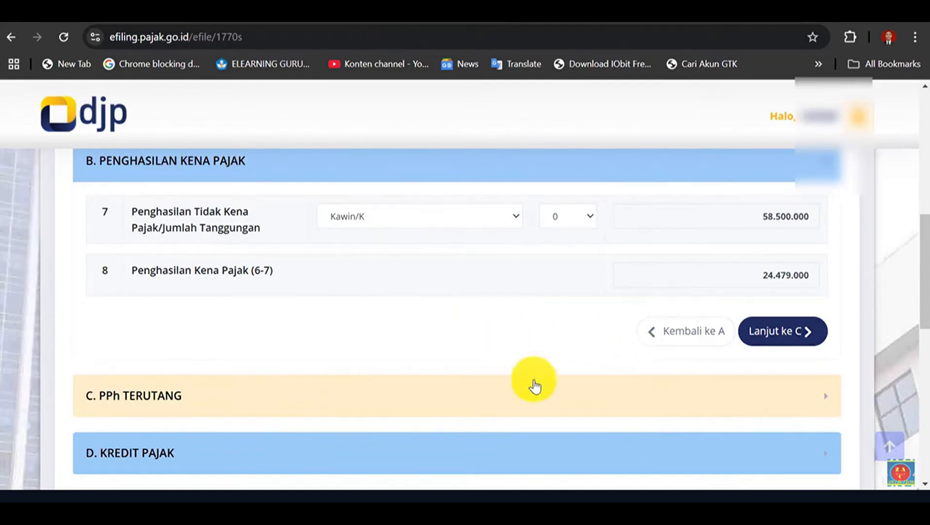
click(452, 504)
scroll(465, 352, up, 10)
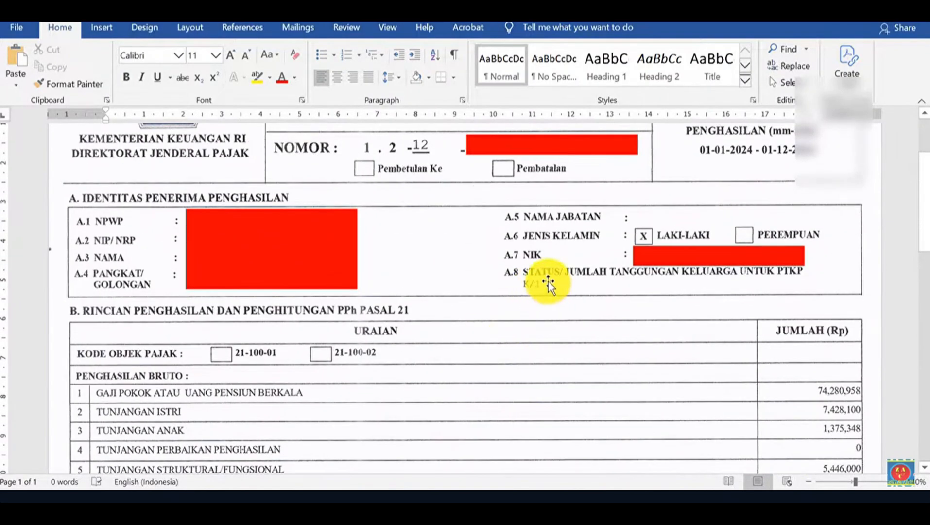
- Keep status Kawin/K with 1 dependent, giving PTKP 63.000.000 and taxable income 19.979.000
click(510, 505)
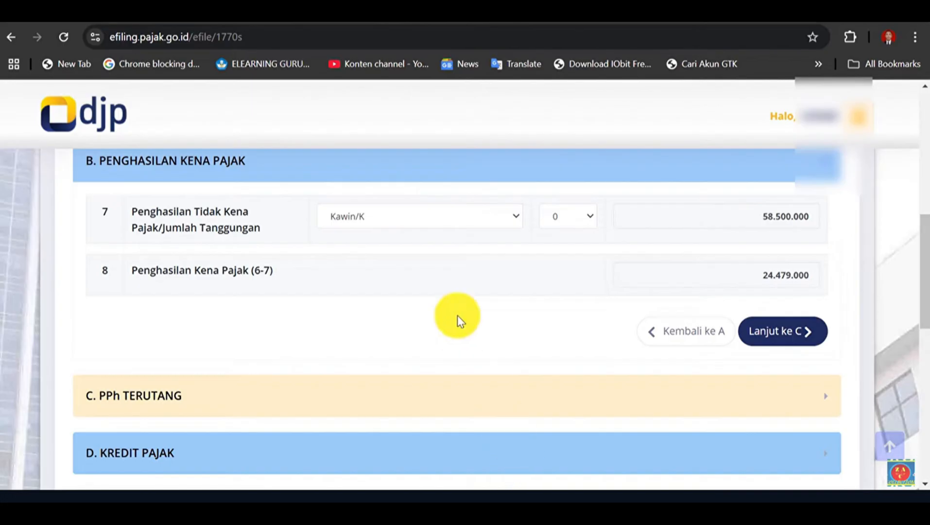
click(504, 218)
click(444, 259)
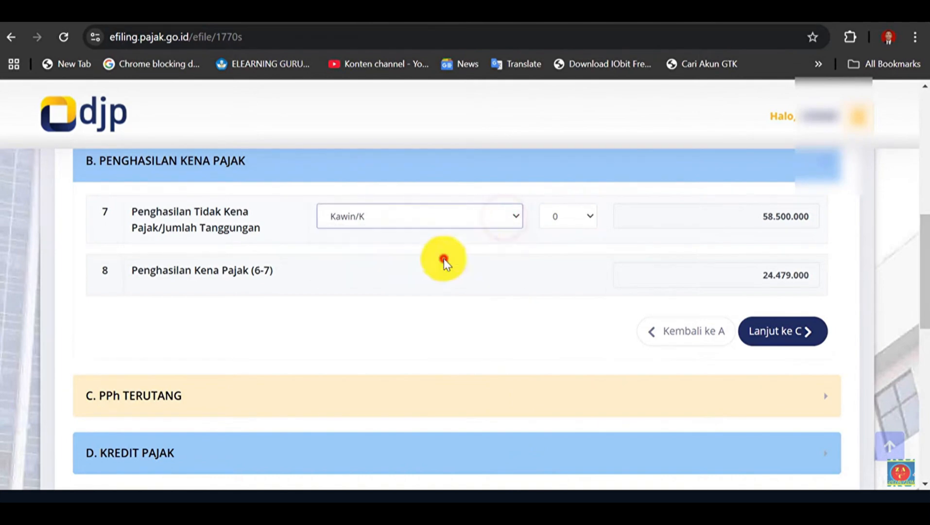
click(588, 216)
click(567, 255)
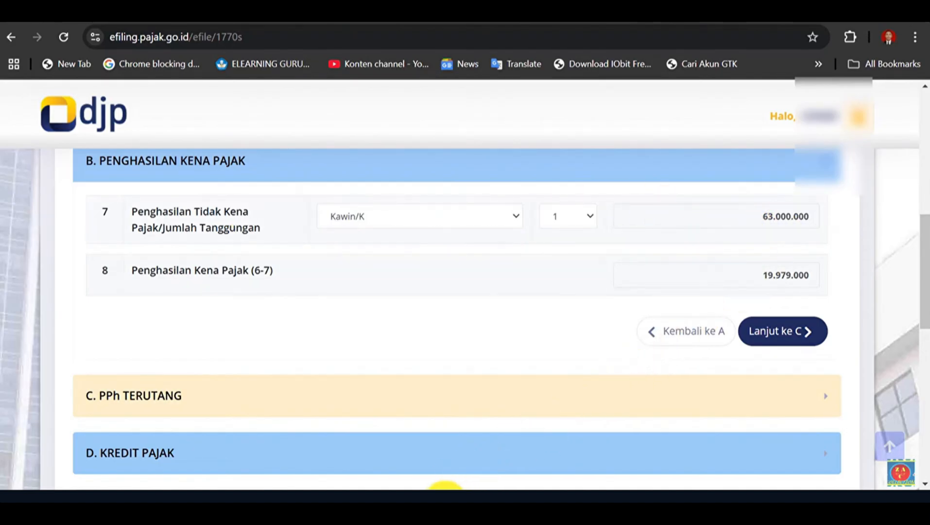
click(444, 487)
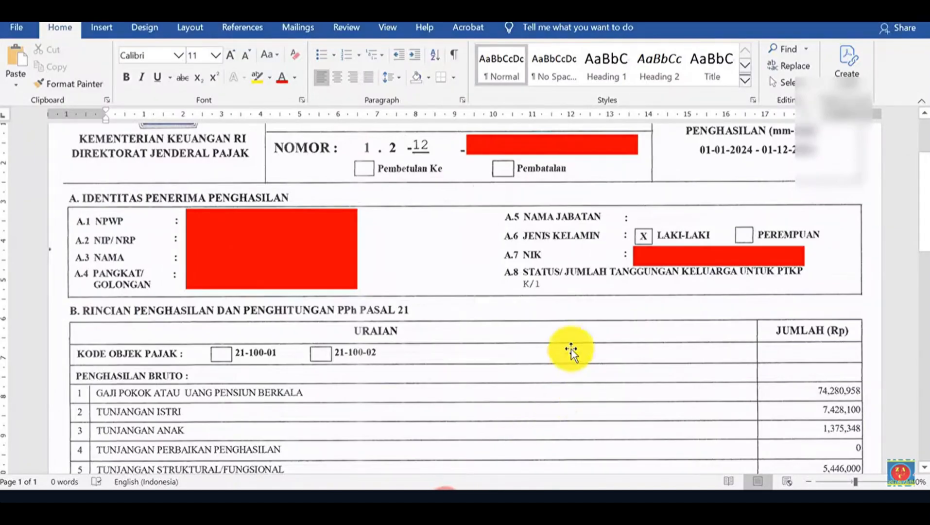
- Compare Word rows 17–18 (PTKP 63,000,000, taxable 19,979,000) with the e-Filing section B
scroll(571, 349, down, 10)
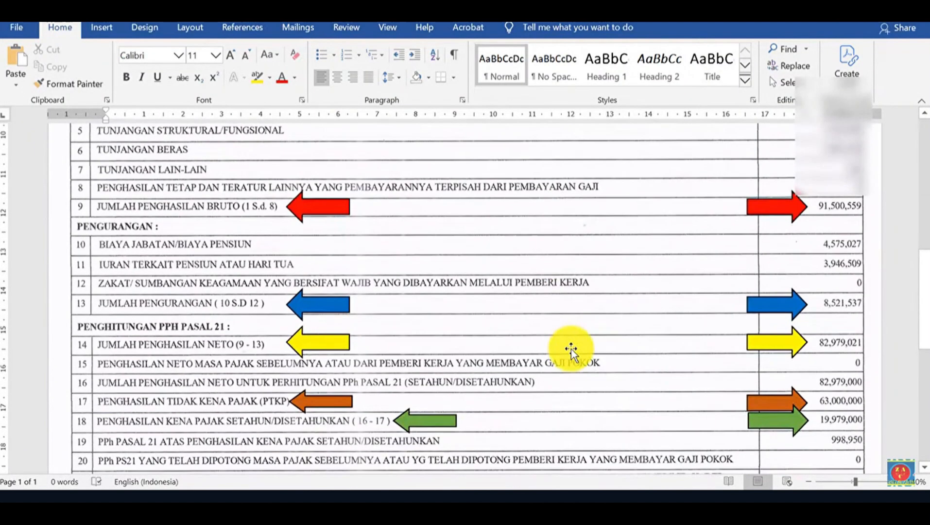
scroll(571, 349, down, 3)
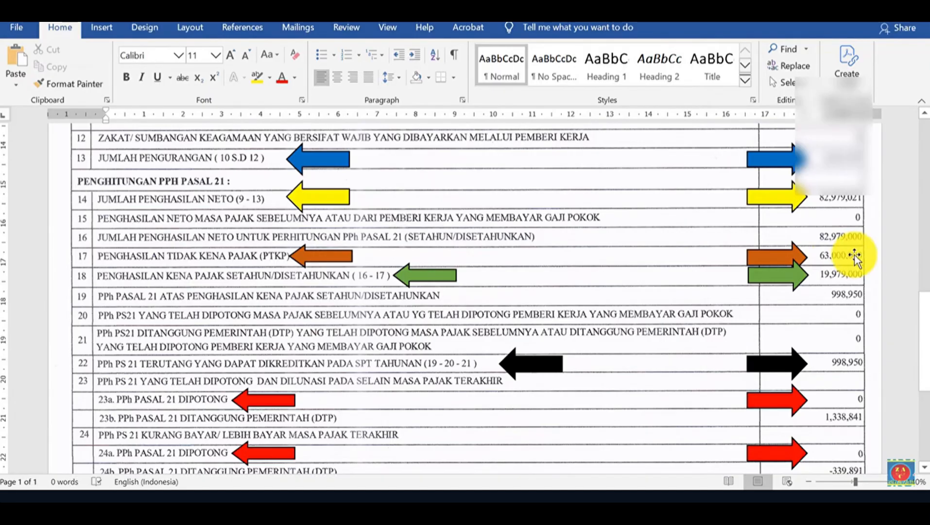
click(513, 504)
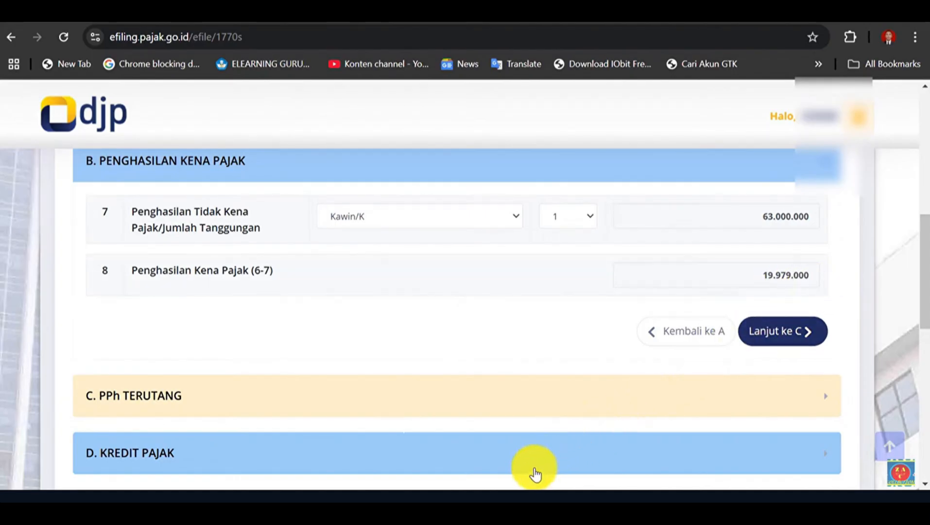
- Advance to section C showing PPh terutang 998.950 and compare it with the Word slip's row 22
click(448, 504)
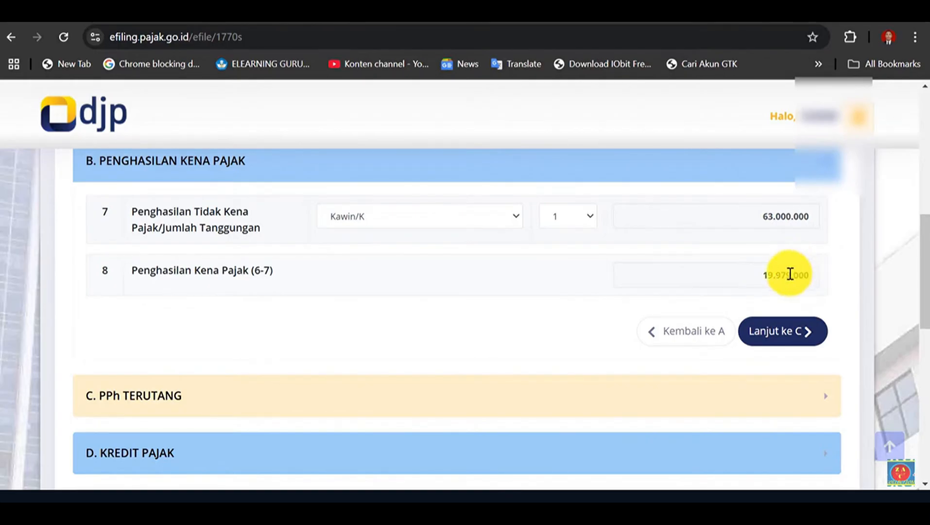
click(768, 333)
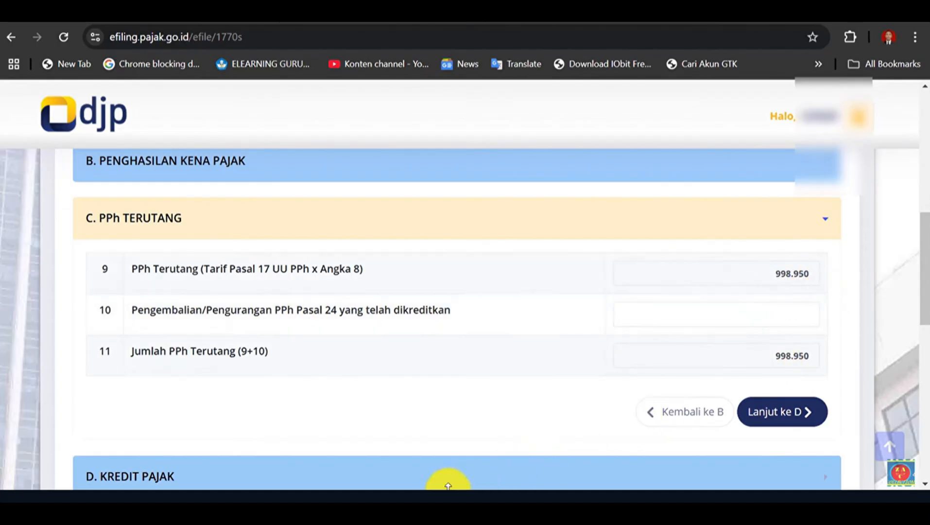
click(436, 487)
scroll(509, 390, down, 2)
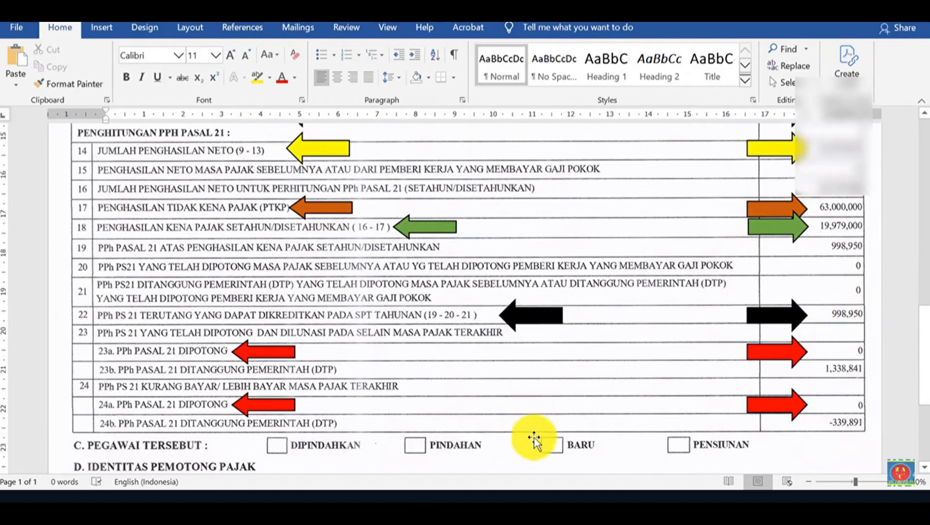
- Open section D and check the line 12 withheld tax against the Word slip, leaving credits at 0
click(520, 491)
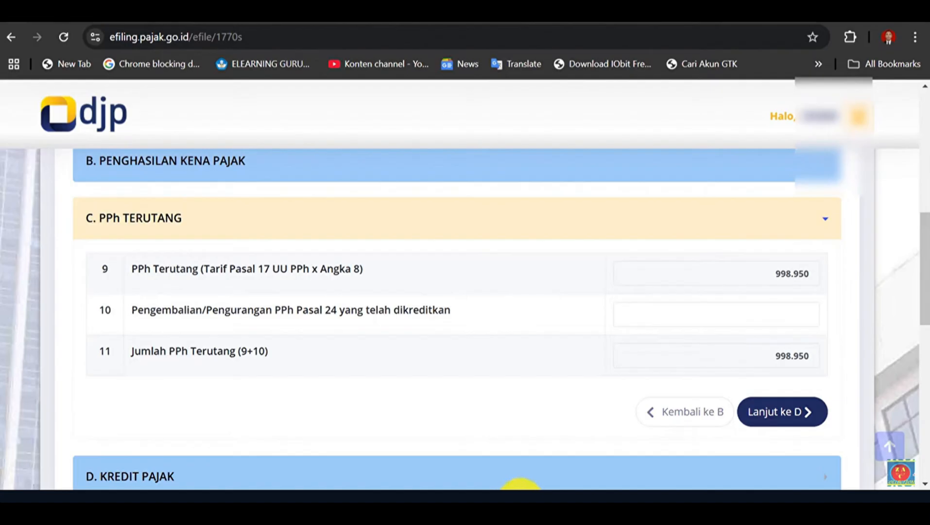
click(773, 416)
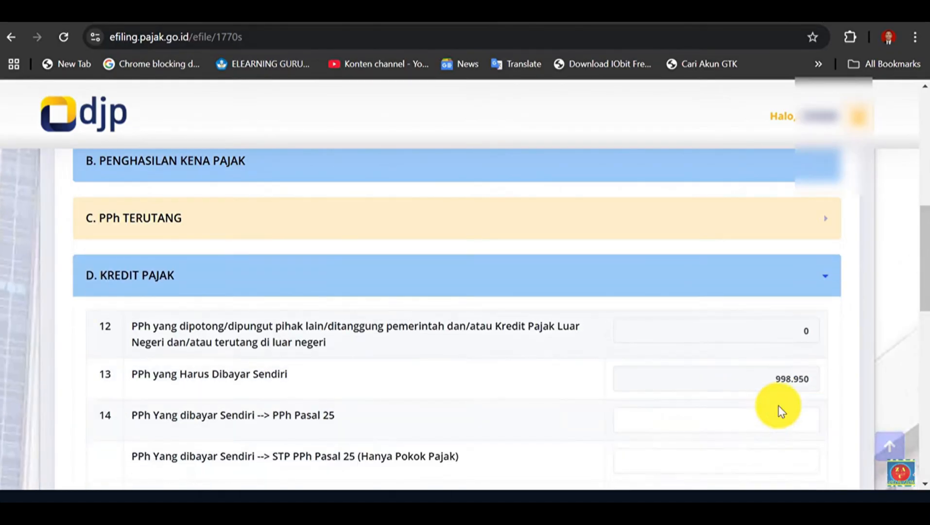
scroll(779, 409, down, 2)
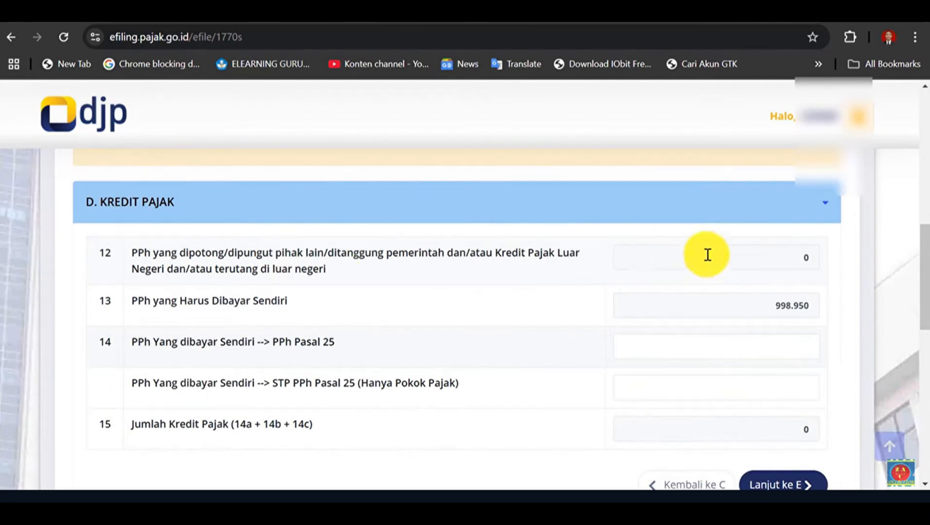
click(734, 263)
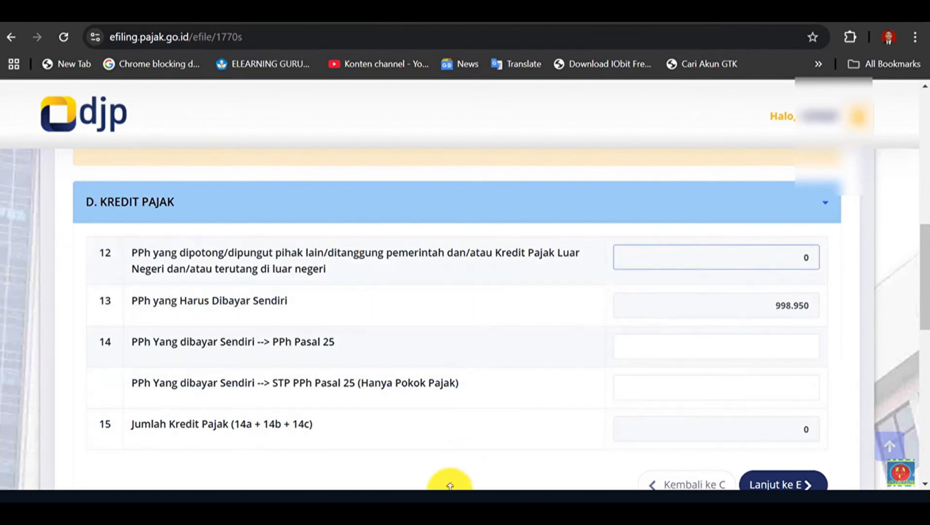
click(446, 497)
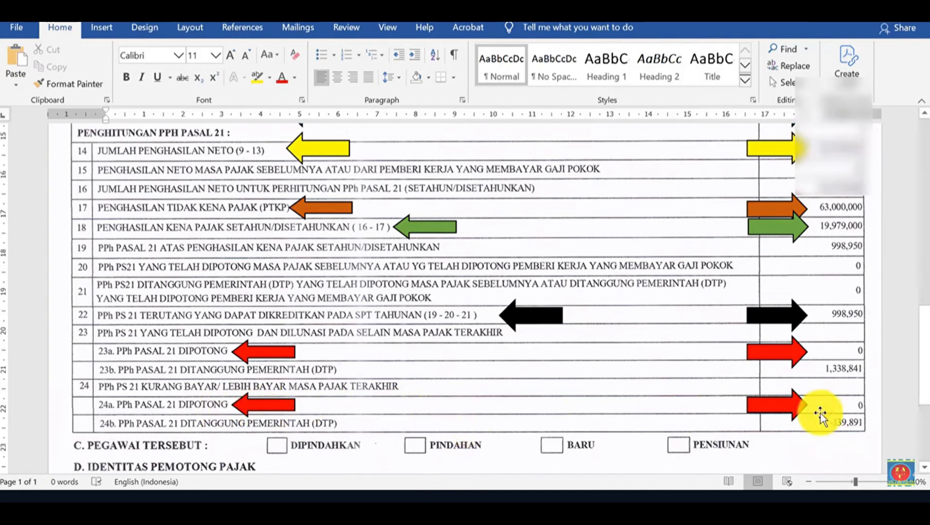
click(486, 486)
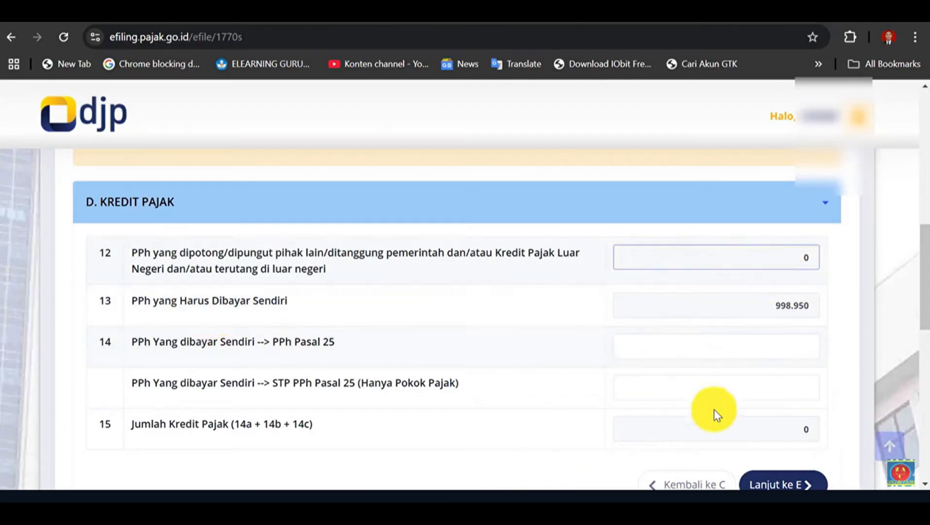
scroll(729, 413, down, 2)
- Review section E's Kurang Bayar of 998.950, then return to section D
click(781, 346)
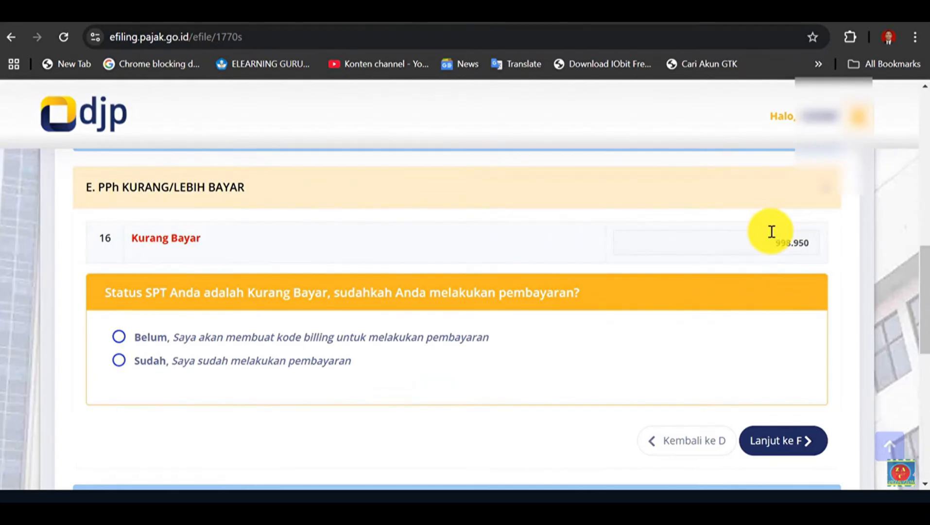
click(692, 450)
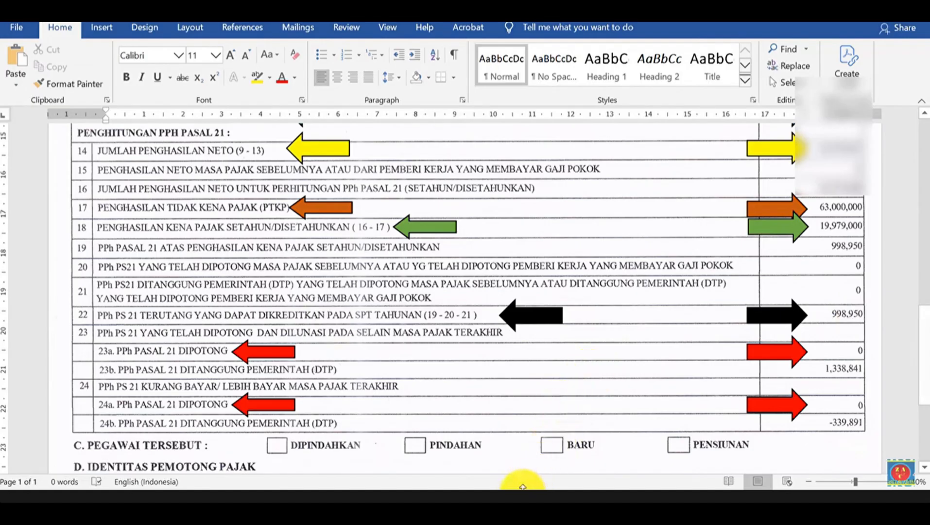
mouse_move(515, 488)
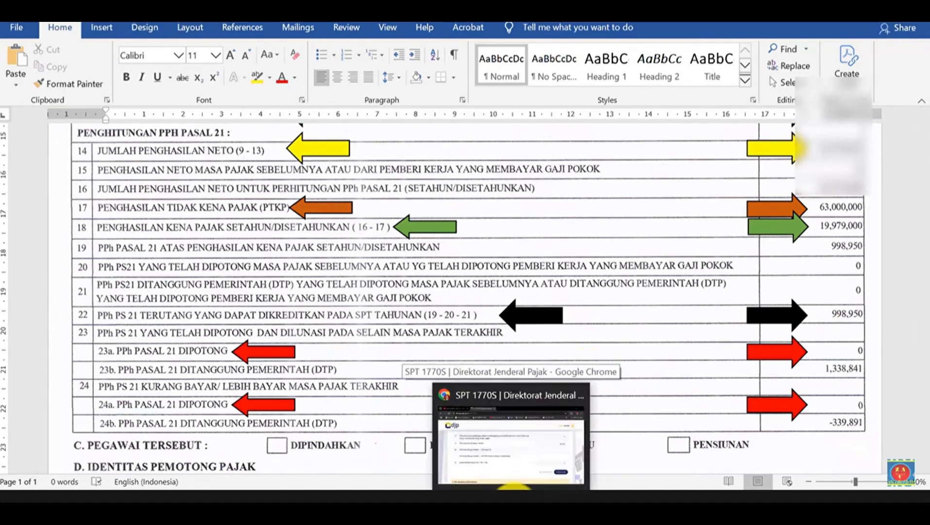
click(581, 415)
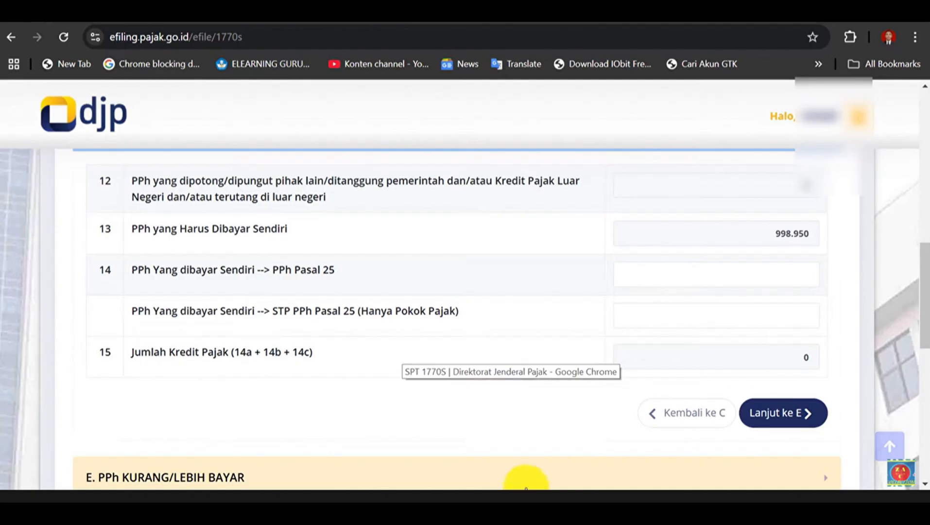
click(653, 268)
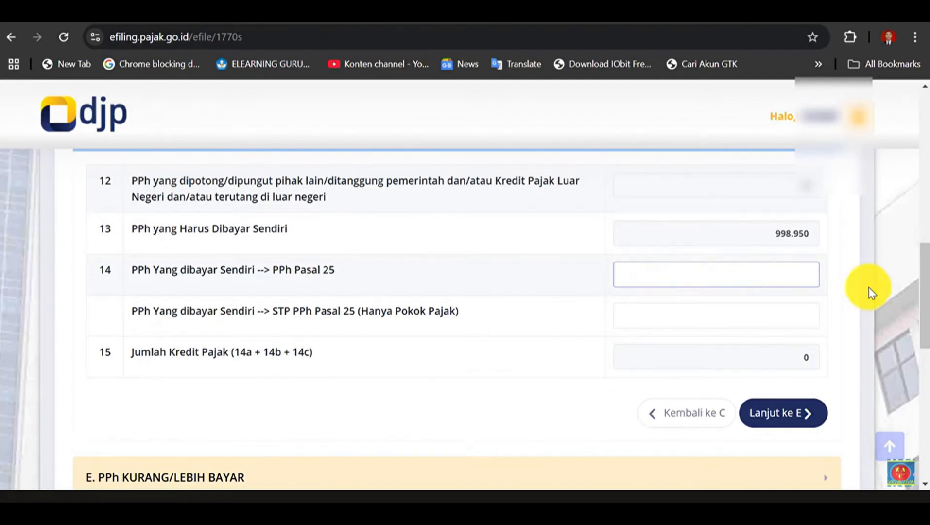
text(998.950)
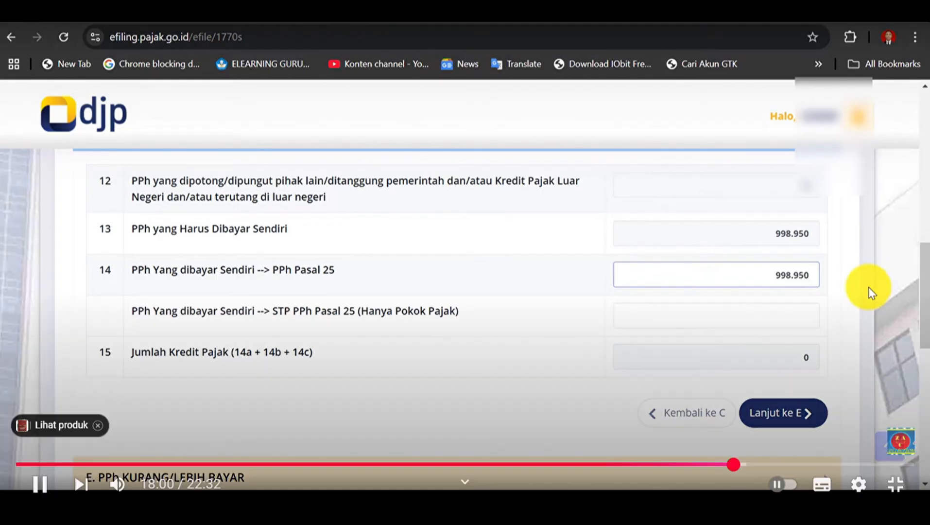
click(487, 239)
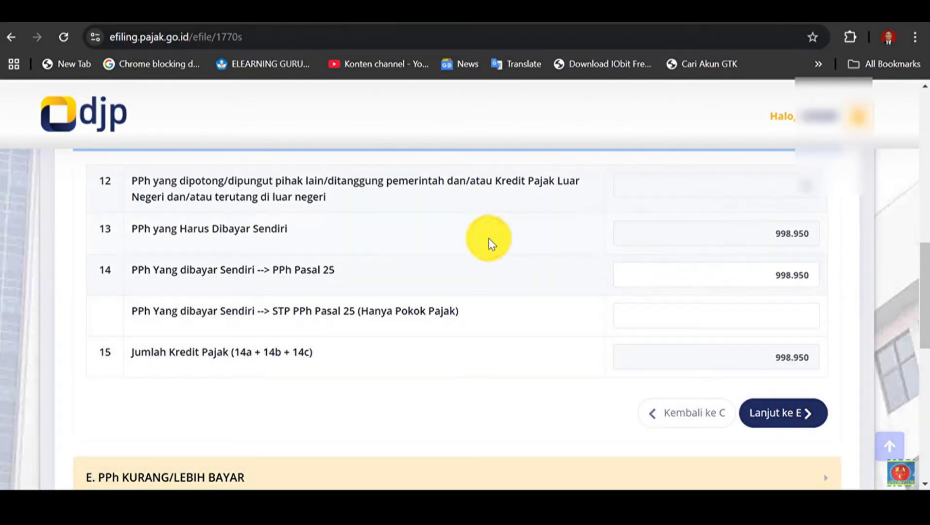
click(759, 414)
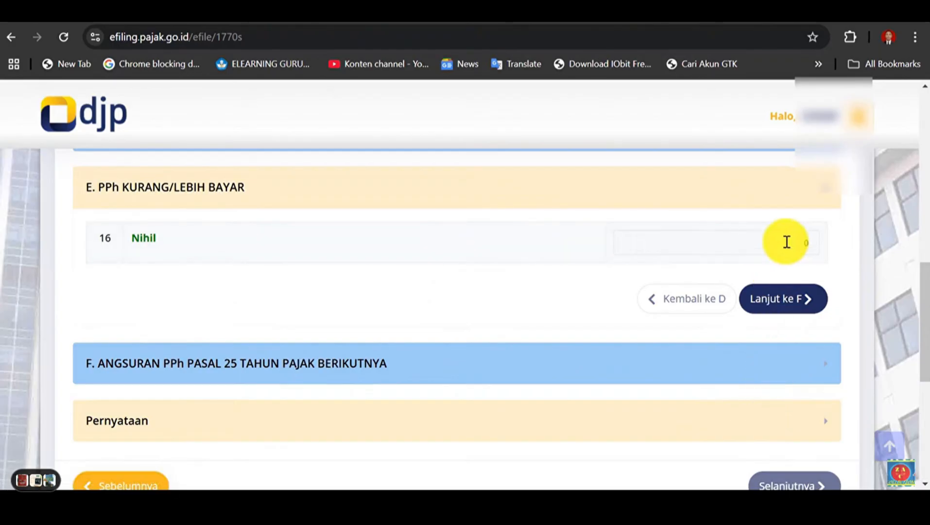
click(683, 300)
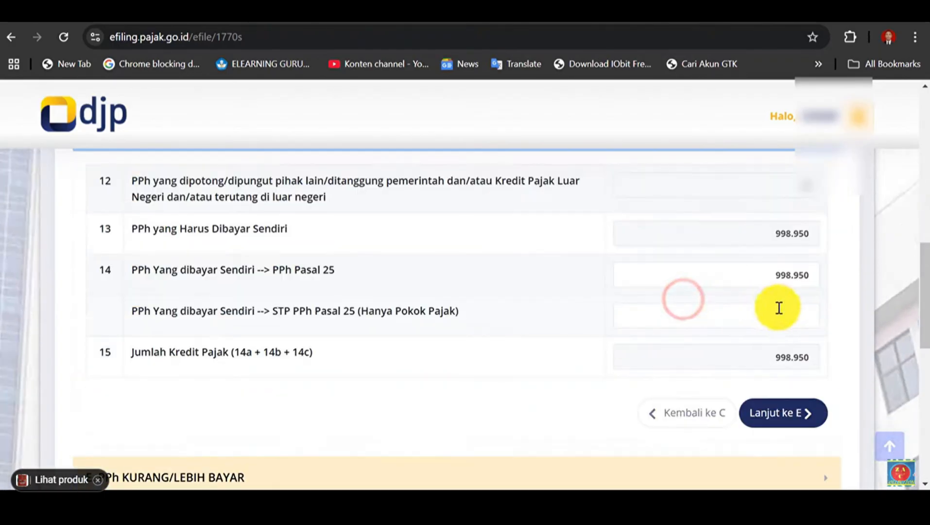
drag(767, 272, 838, 275)
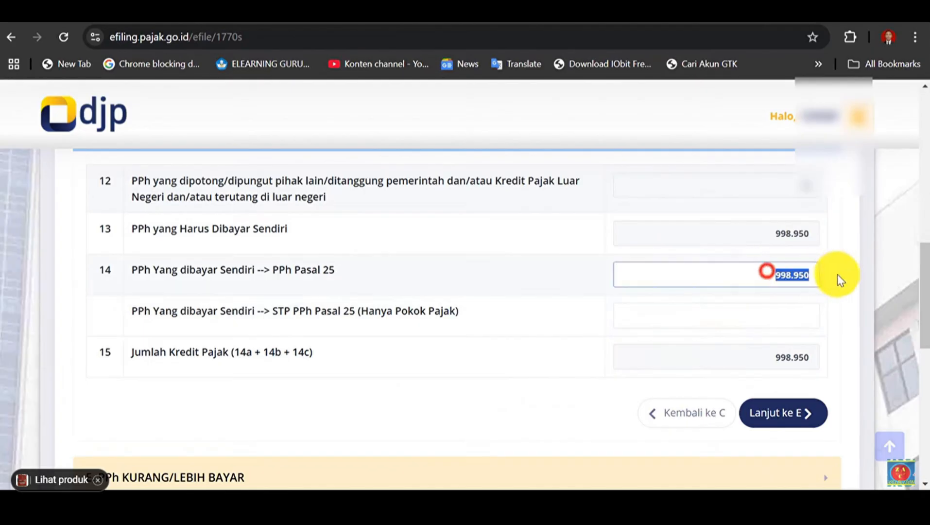
key(BackSpace)
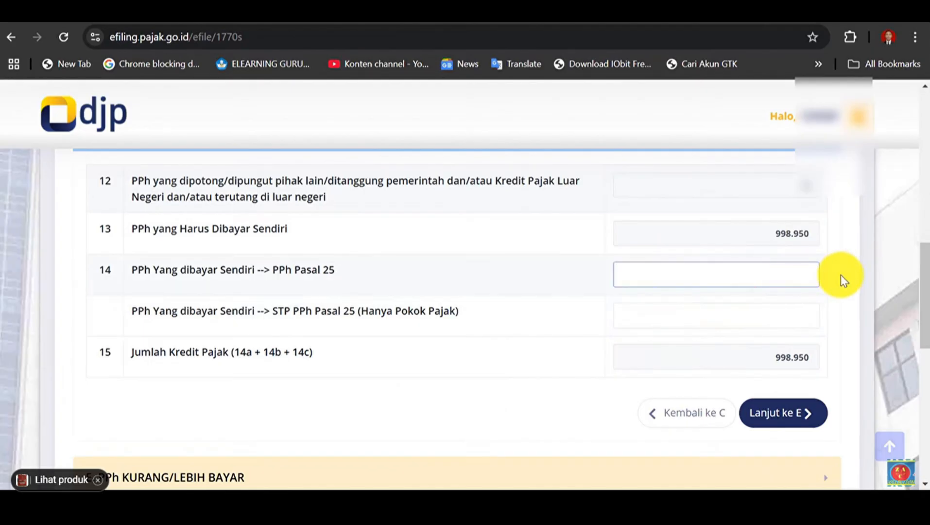
click(480, 241)
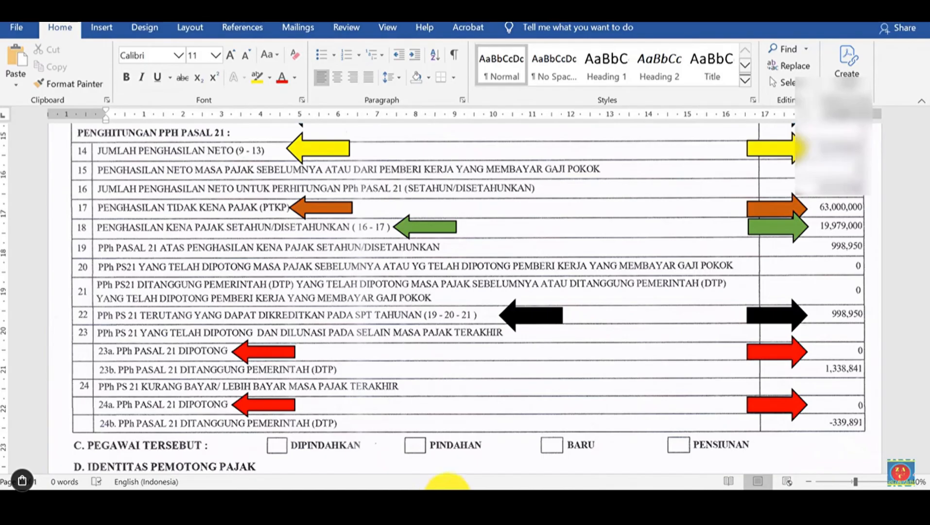
click(450, 486)
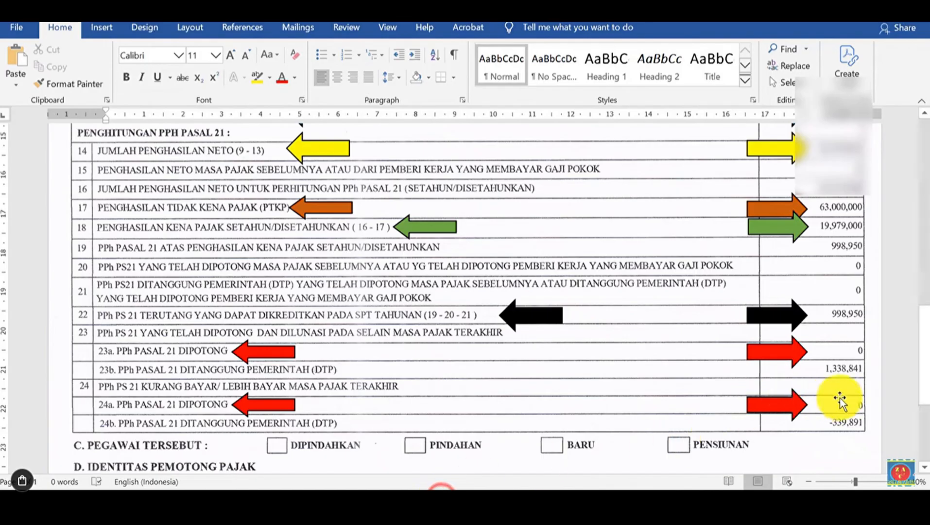
click(505, 486)
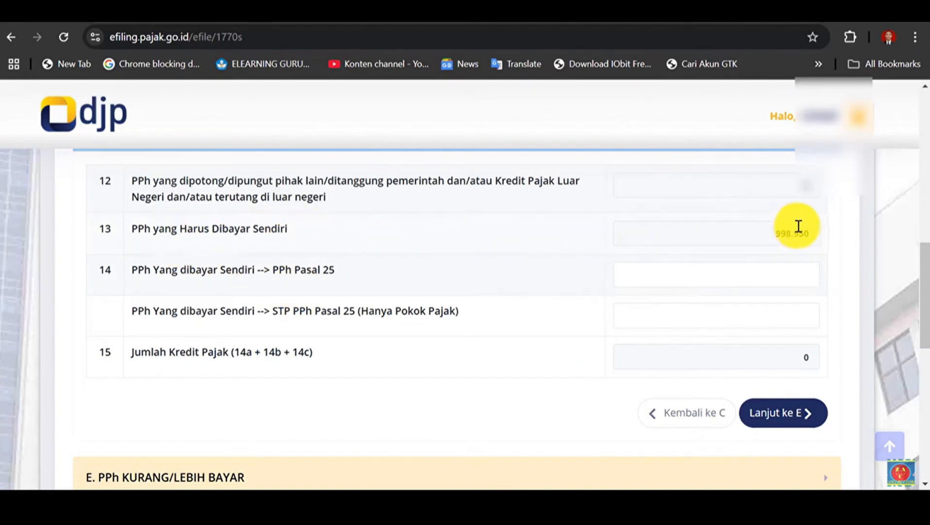
- Enter 998.950 as row 14 PPh Pasal 25 so credits total 998.950 and section E reads Nihil
click(721, 281)
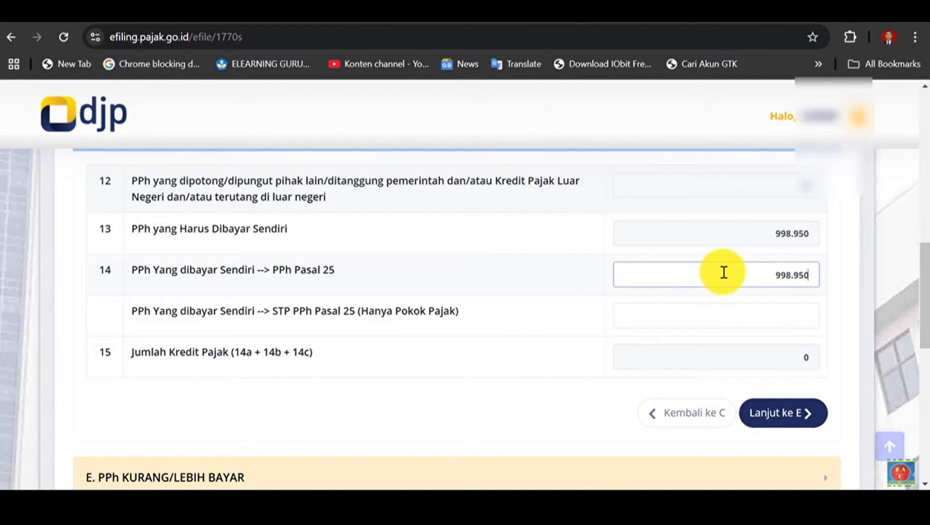
click(452, 399)
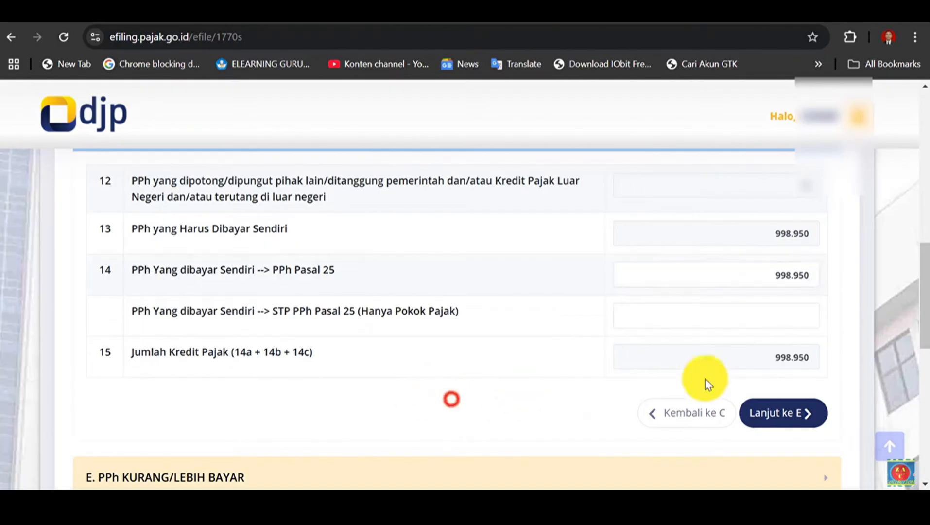
click(776, 412)
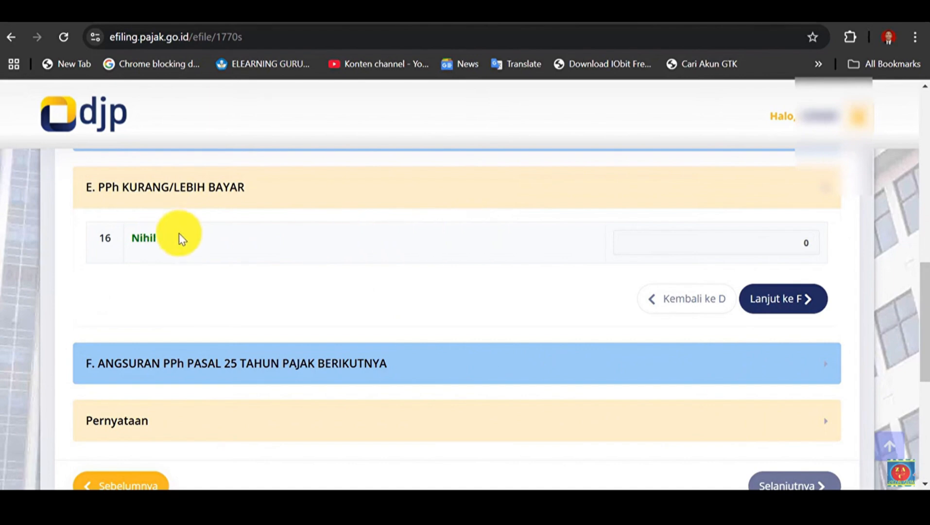
click(700, 304)
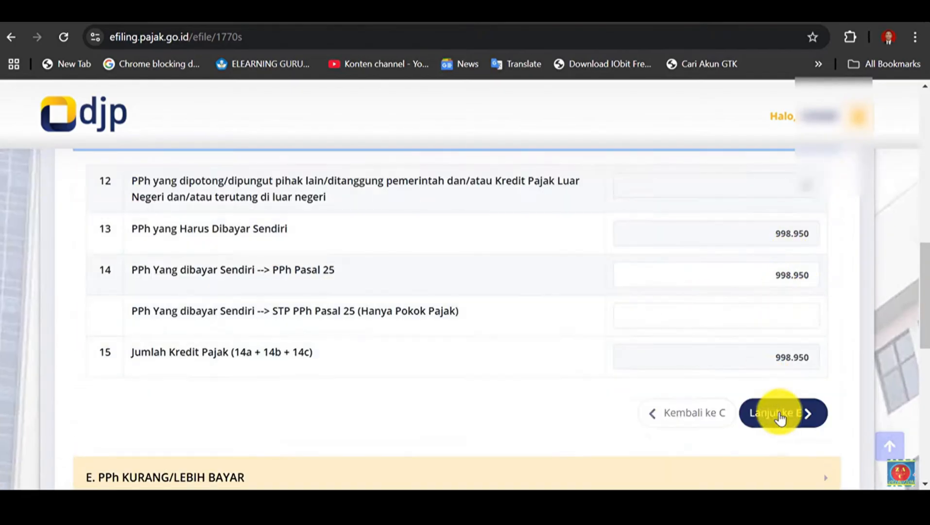
click(778, 414)
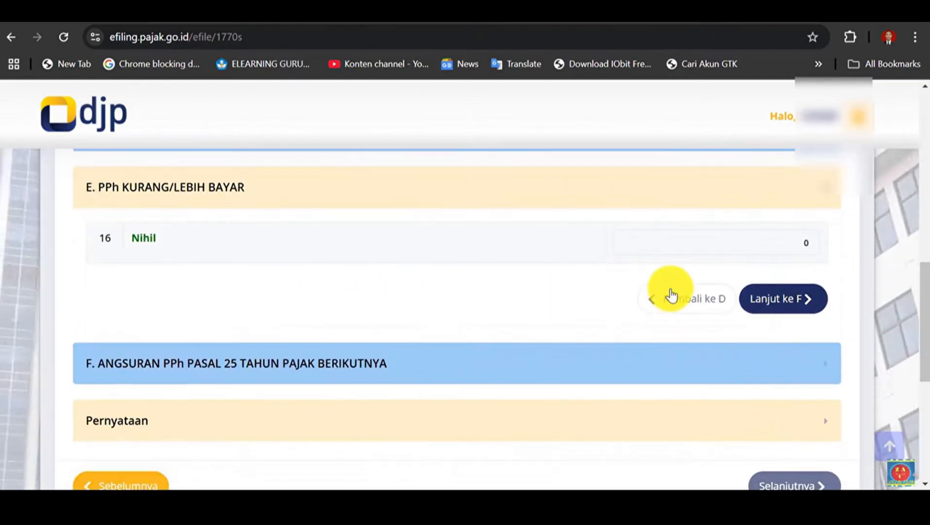
- Pass section F, agree to the declaration statement, and reach the Kirim page for the Nihil return
click(782, 300)
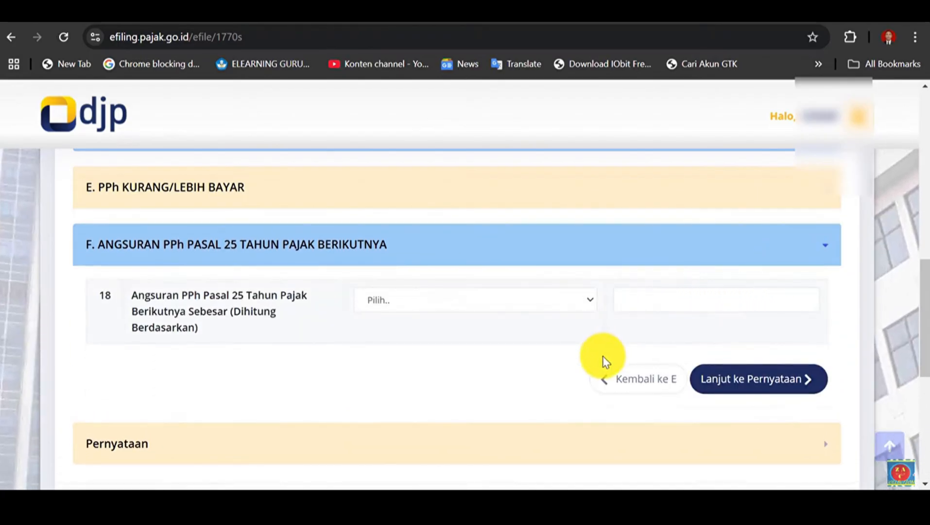
click(731, 387)
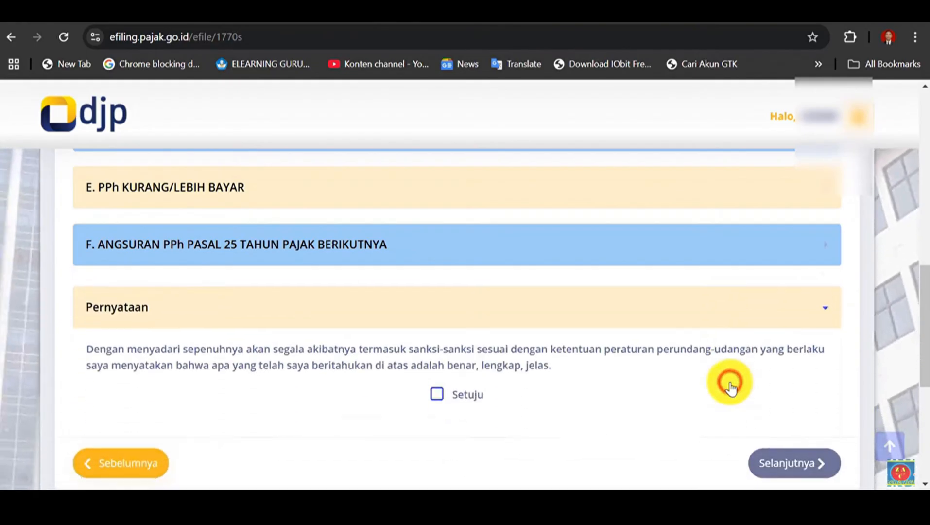
click(433, 391)
click(786, 458)
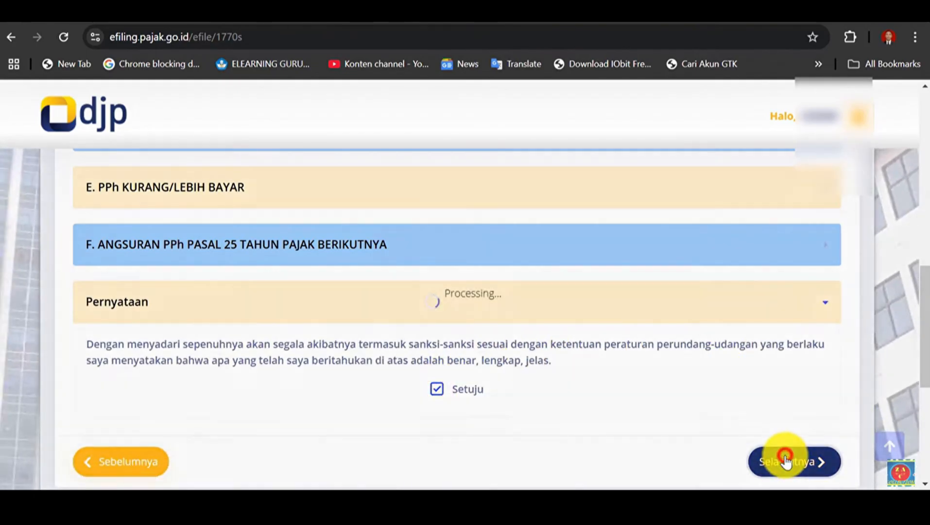
scroll(774, 384, down, 5)
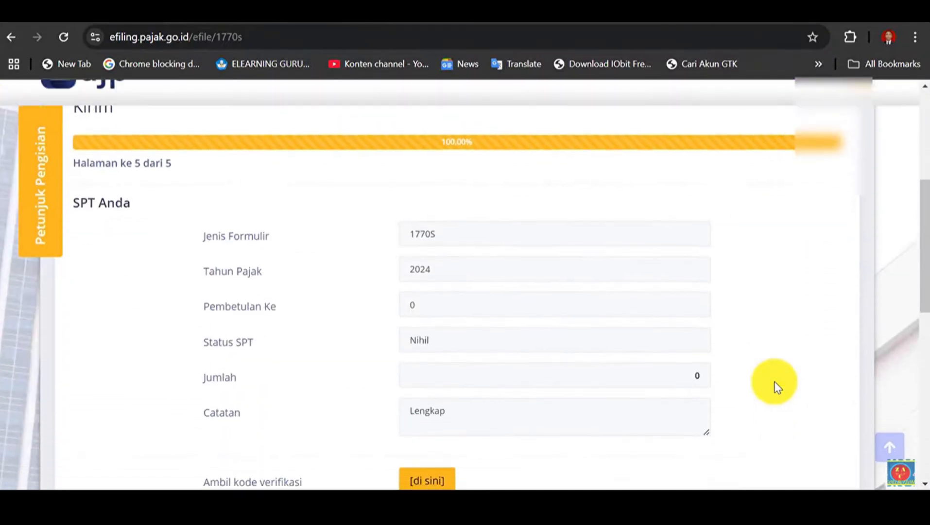
- Request the submission verification code by e-mail, dismiss the success notice, and go to Gmail
scroll(776, 386, down, 1)
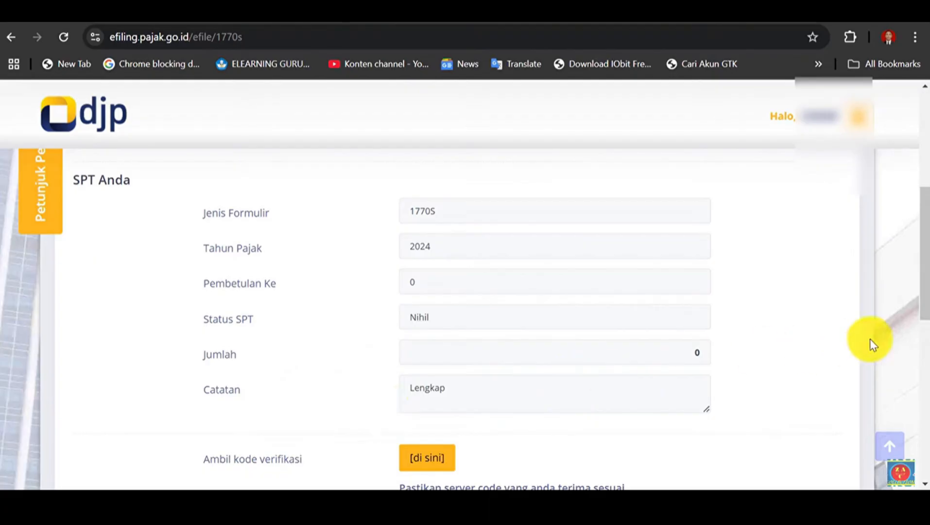
drag(914, 276, 922, 319)
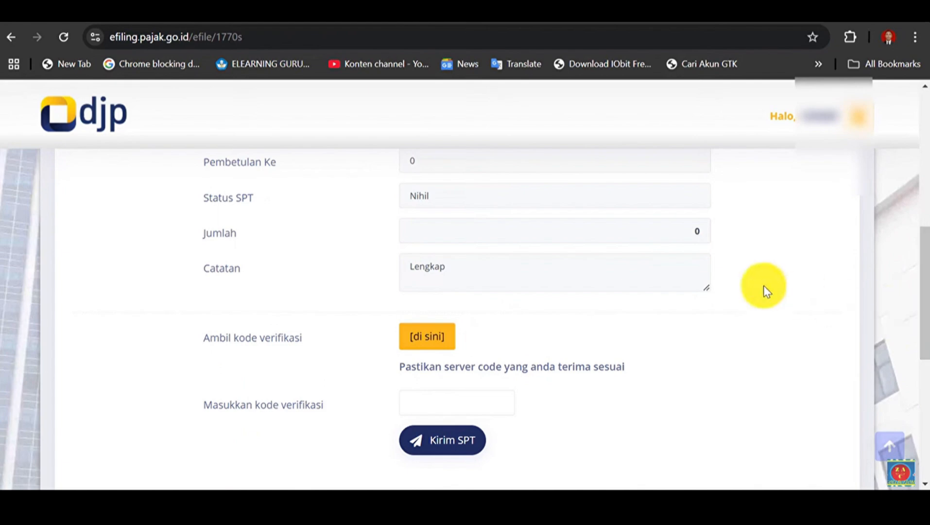
click(426, 337)
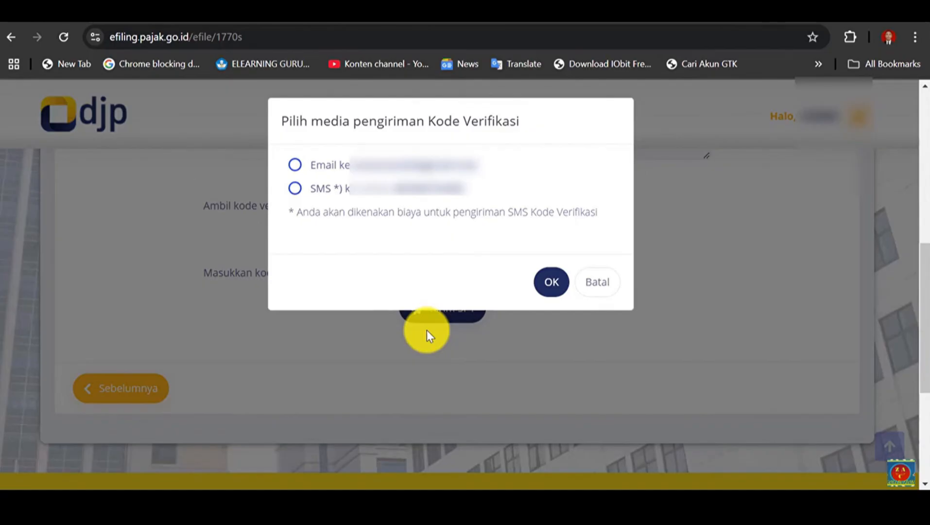
click(295, 165)
click(544, 283)
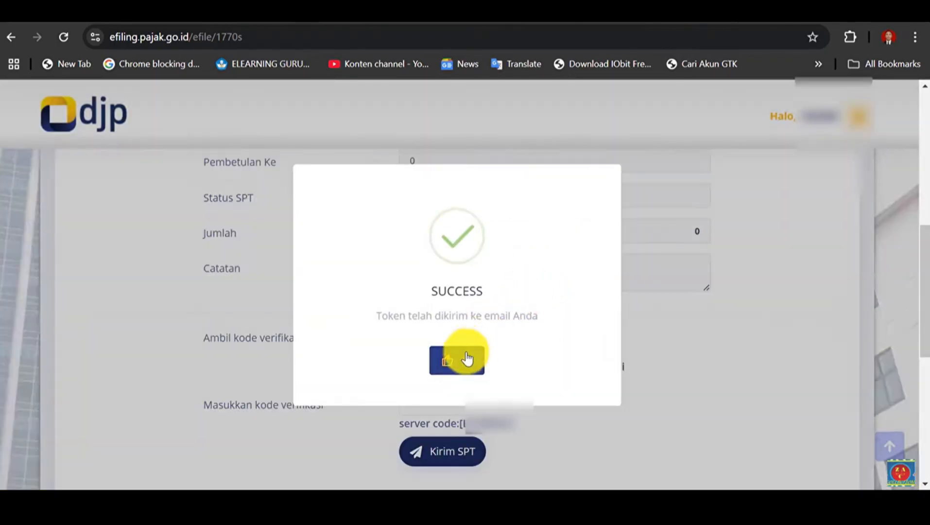
click(457, 360)
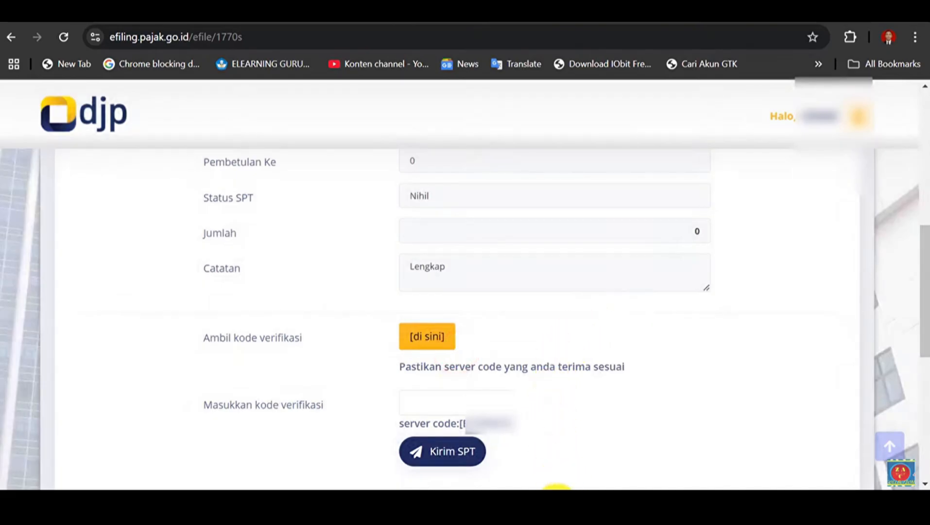
click(553, 489)
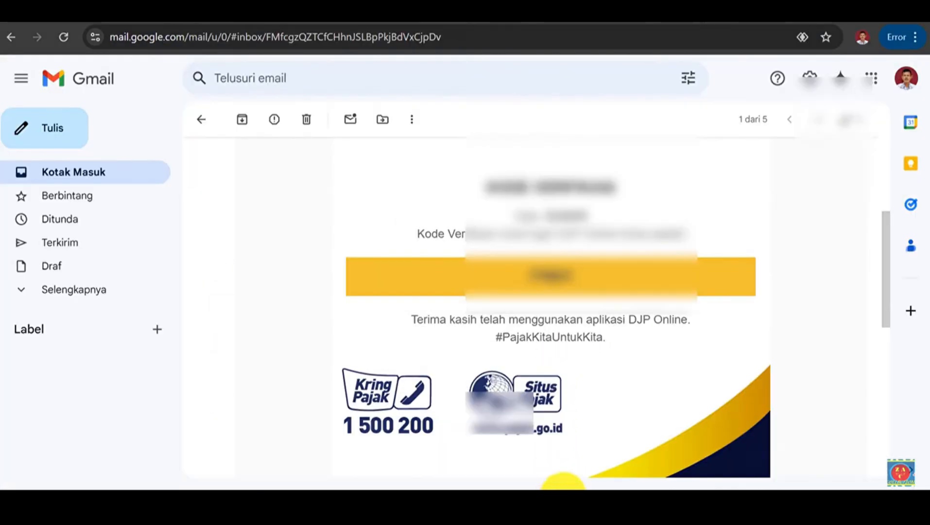
- Refresh the inbox, open the [e-Filing] Kode Verifikasi e-mail, and copy its verification code
click(96, 175)
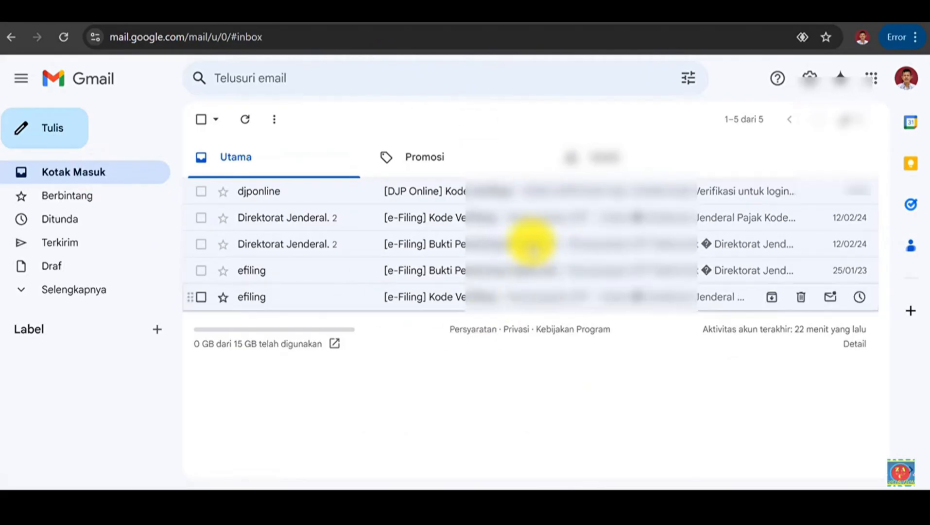
click(64, 37)
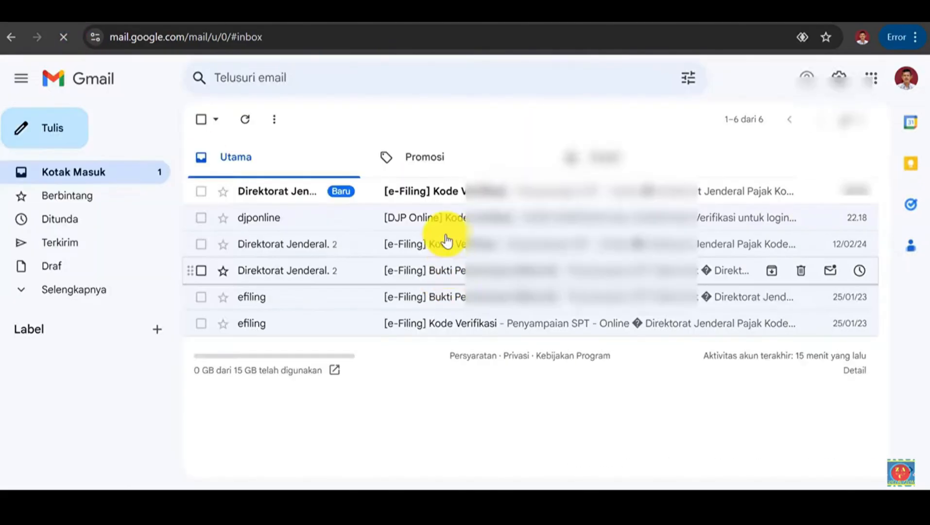
click(448, 197)
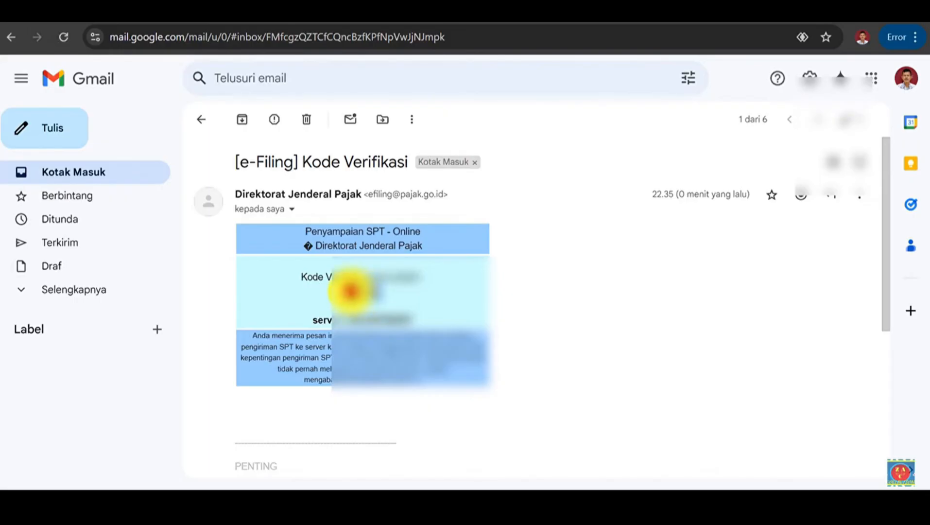
right_click(350, 291)
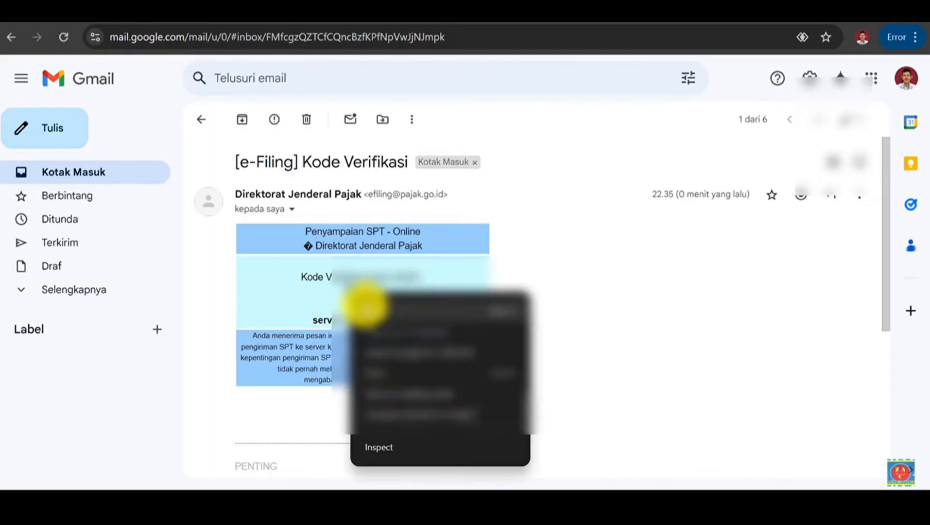
click(365, 311)
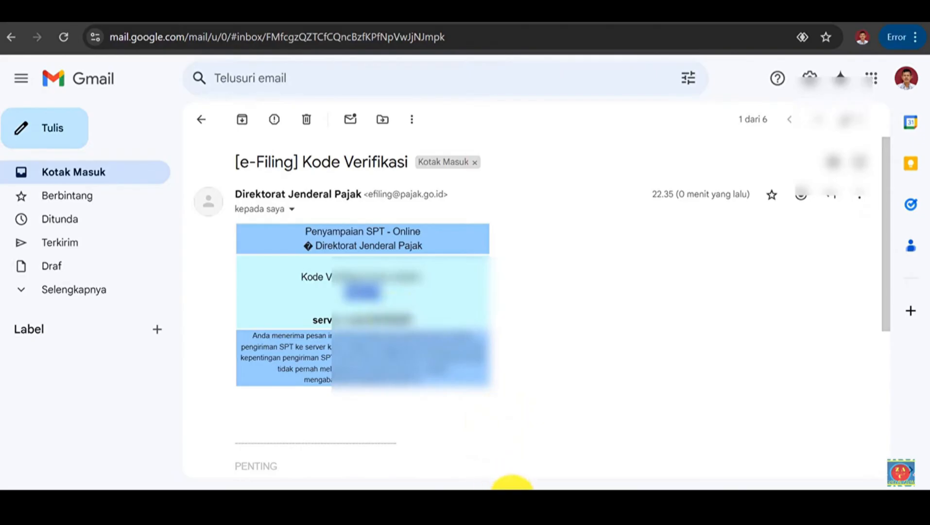
click(512, 505)
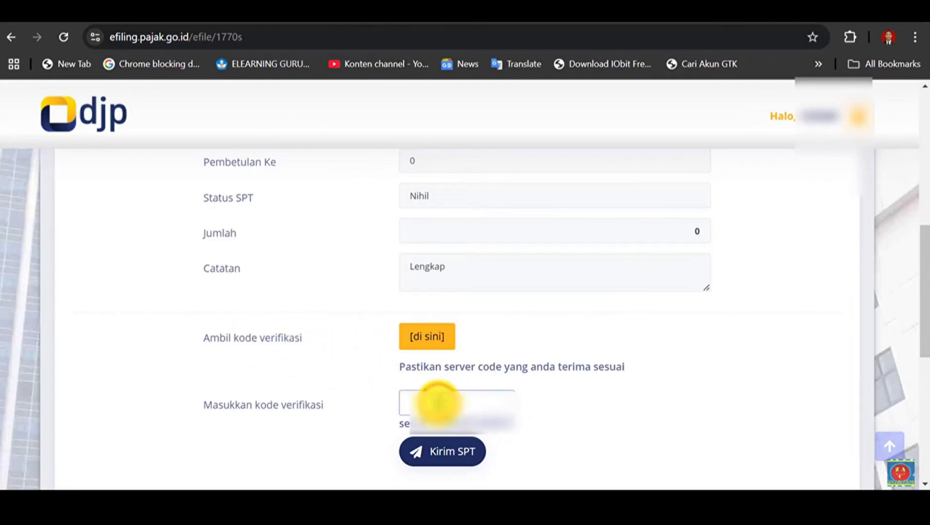
- Paste the verification code, send the SPT with Kirim SPT, and rate the service Puas
right_click(437, 404)
click(485, 233)
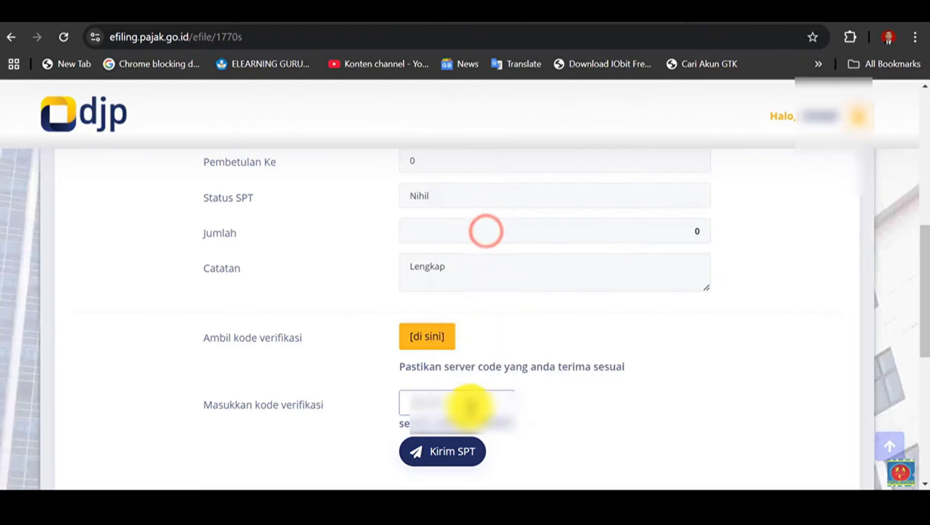
click(454, 455)
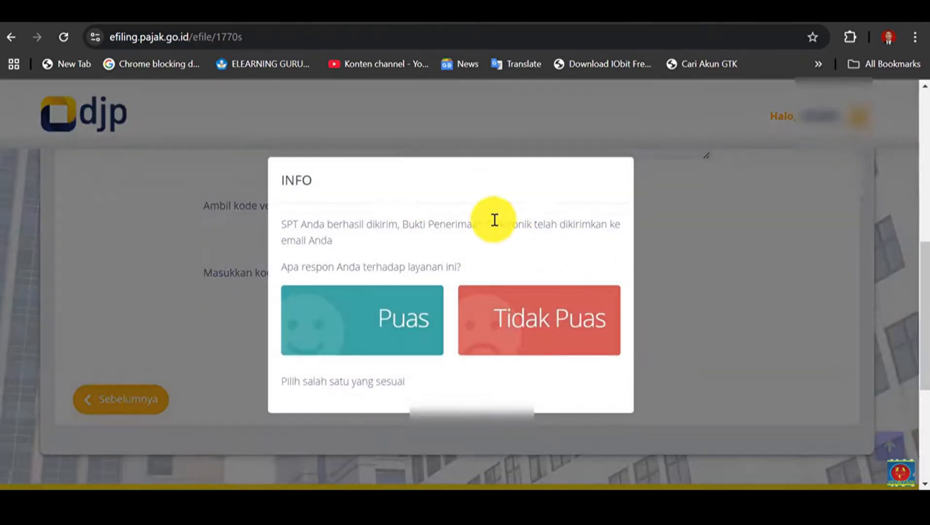
click(358, 341)
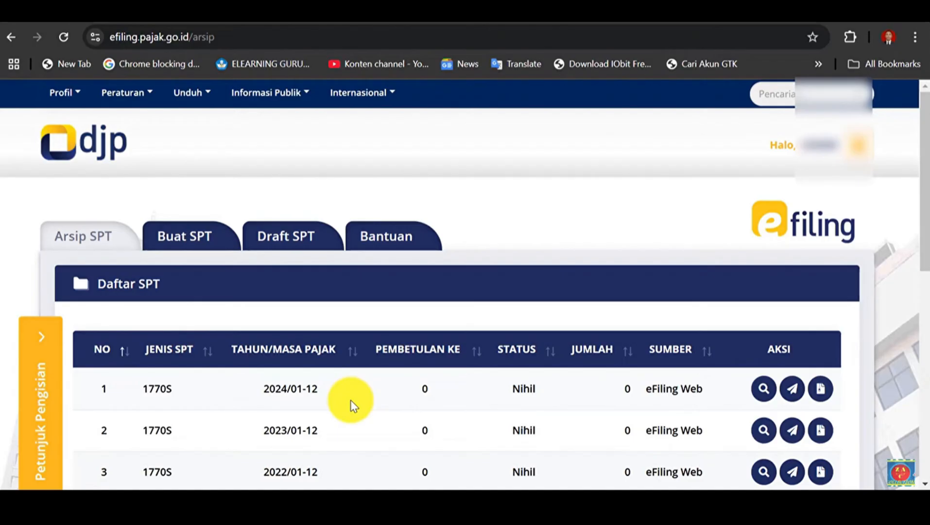
- Refresh the Gmail inbox and open the [e-Filing] Bukti Penerimaan Elektronik receipt e-mail
key(alt+Tab)
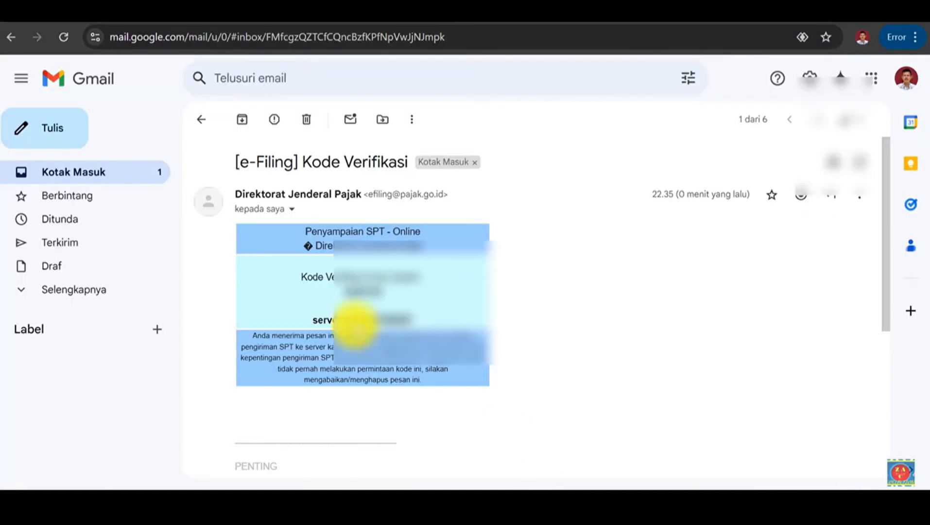
click(106, 173)
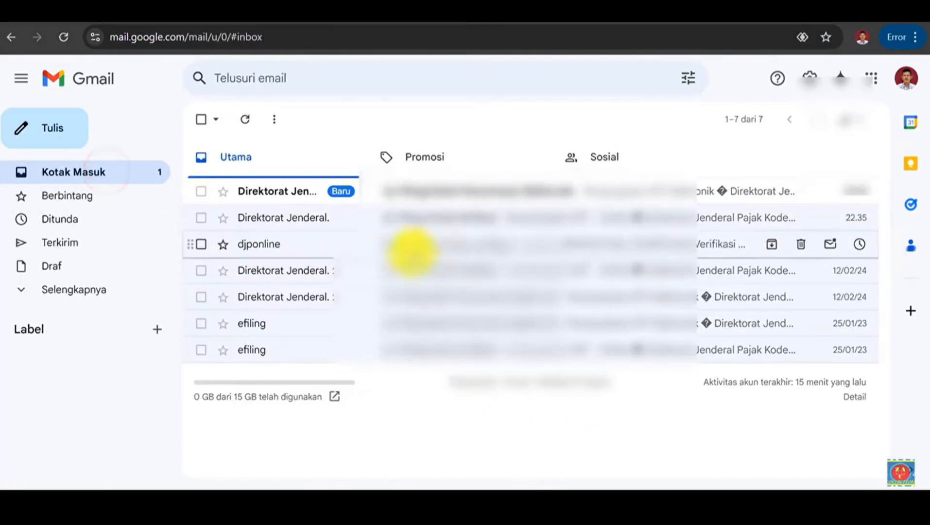
click(64, 36)
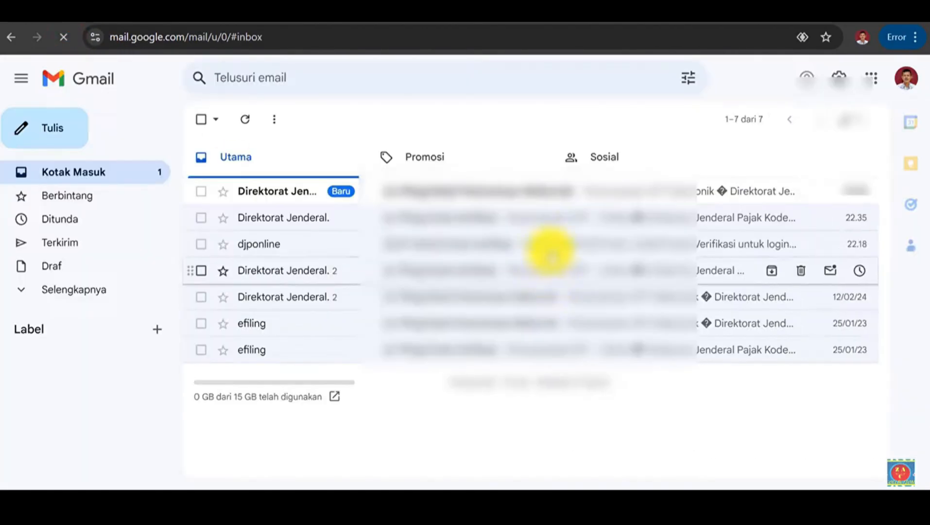
click(515, 191)
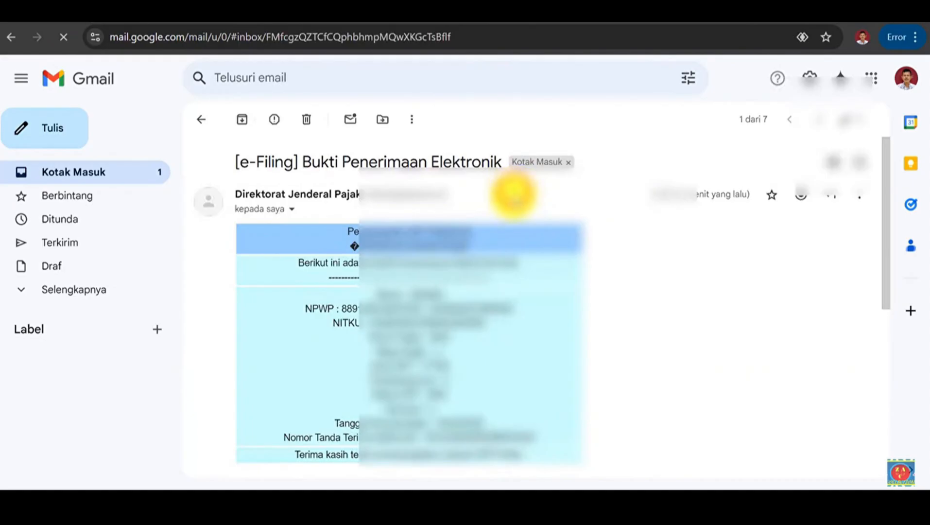